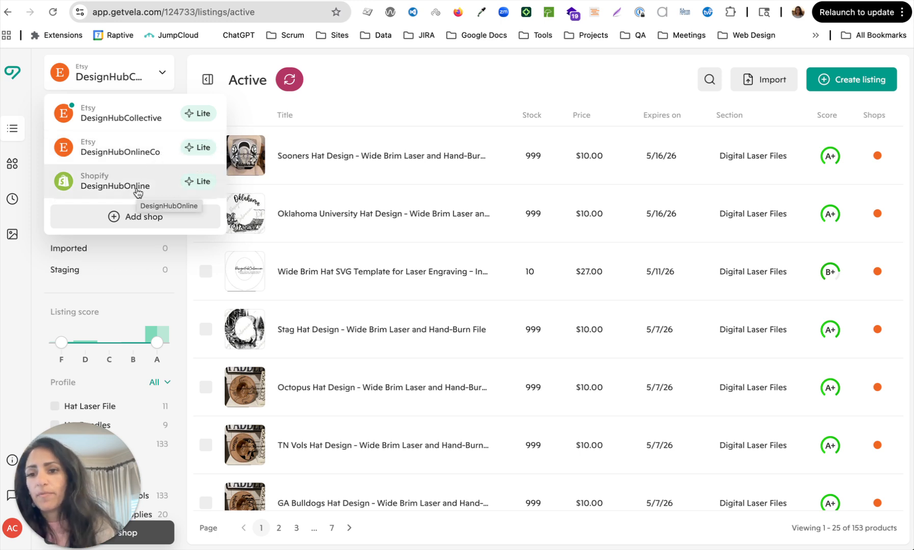
Select the Sooners and Oklahoma University hat design listings in the Active list.
{"action": "left_click", "coordinate": [445, 85]}
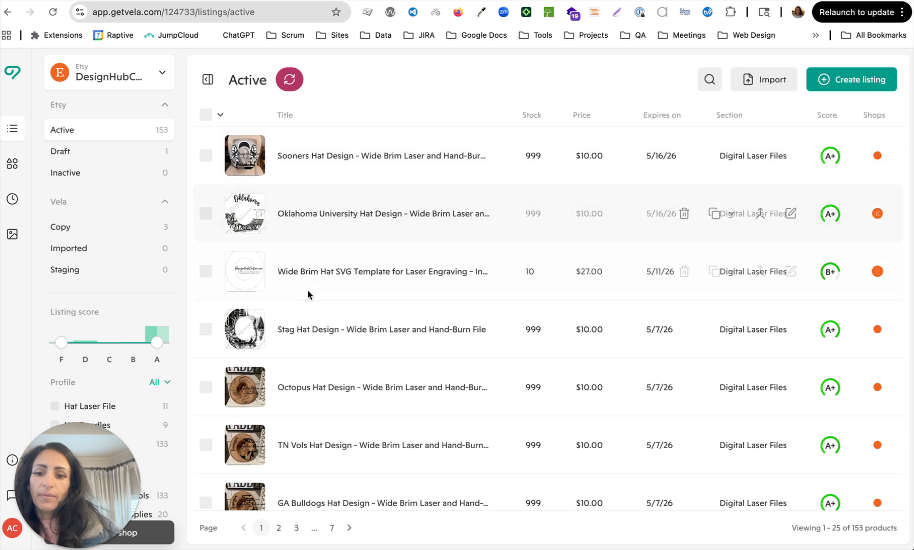
{"action": "left_click", "coordinate": [206, 156]}
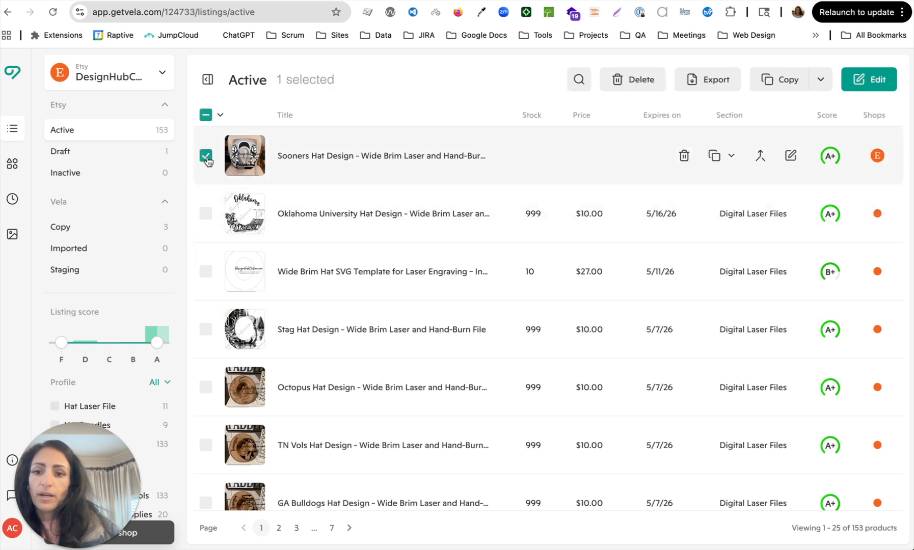
{"action": "left_click", "coordinate": [205, 214]}
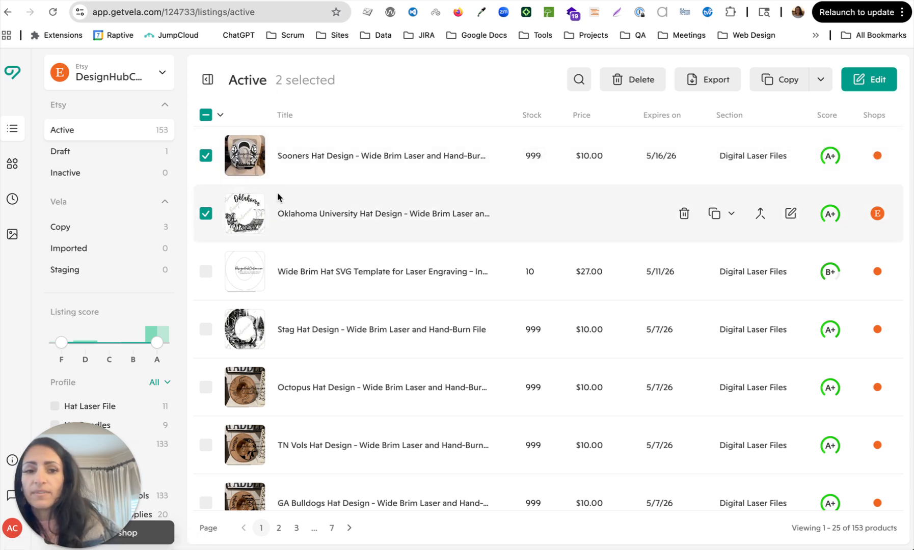
{"action": "mouse_move", "coordinate": [833, 220]}
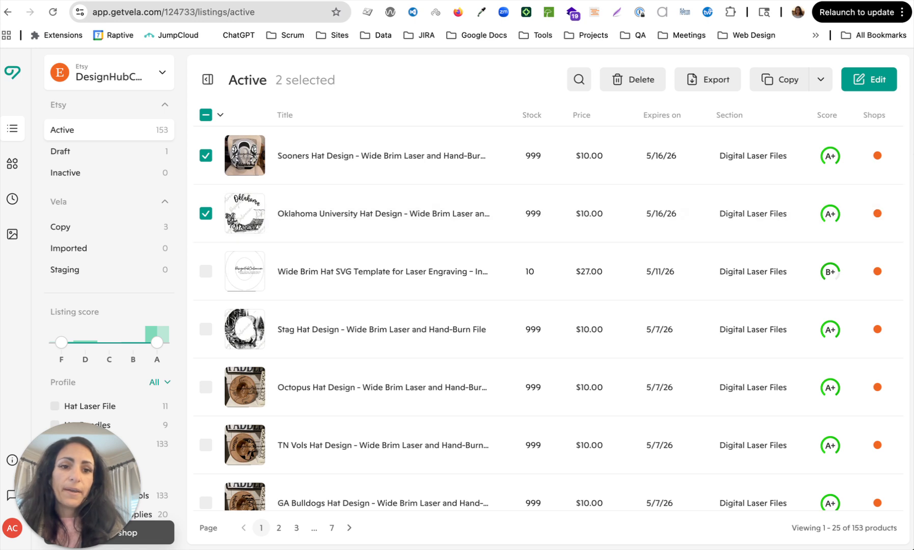
Make standard copies of both hat listings into the DesignHubCollective shop.
{"action": "left_click", "coordinate": [777, 84]}
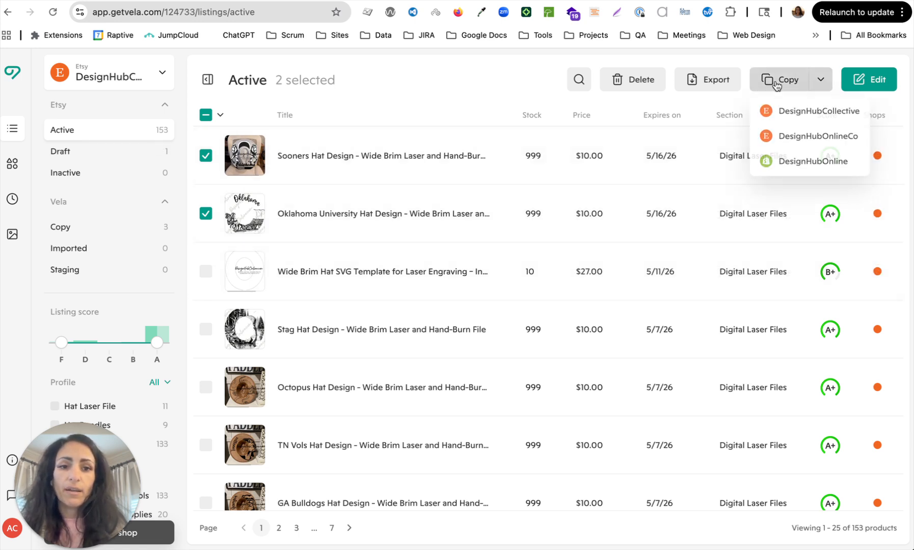
{"action": "left_click", "coordinate": [781, 114]}
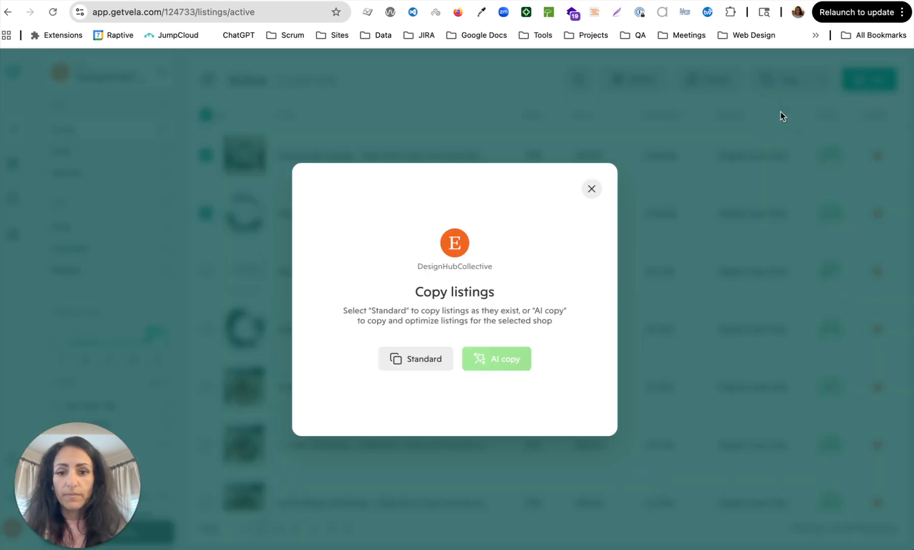
{"action": "mouse_move", "coordinate": [500, 364]}
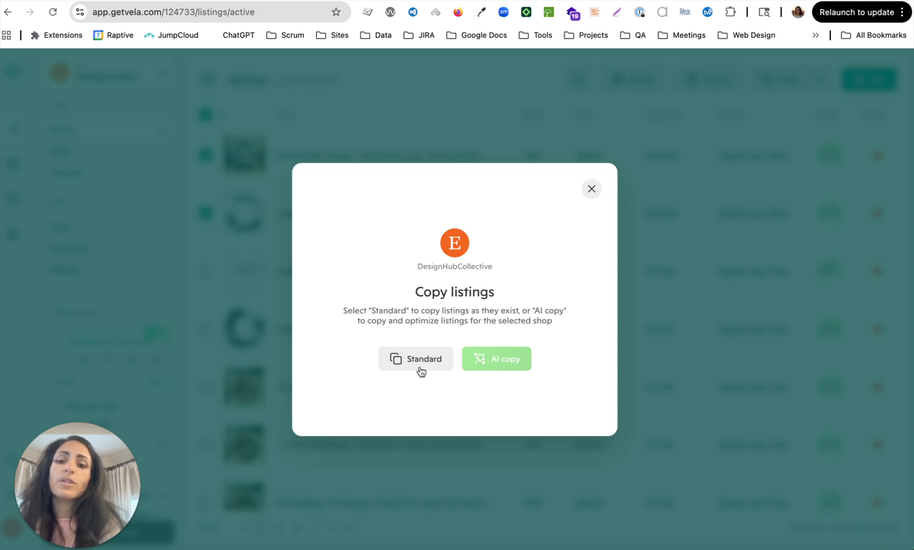
{"action": "left_click", "coordinate": [400, 361]}
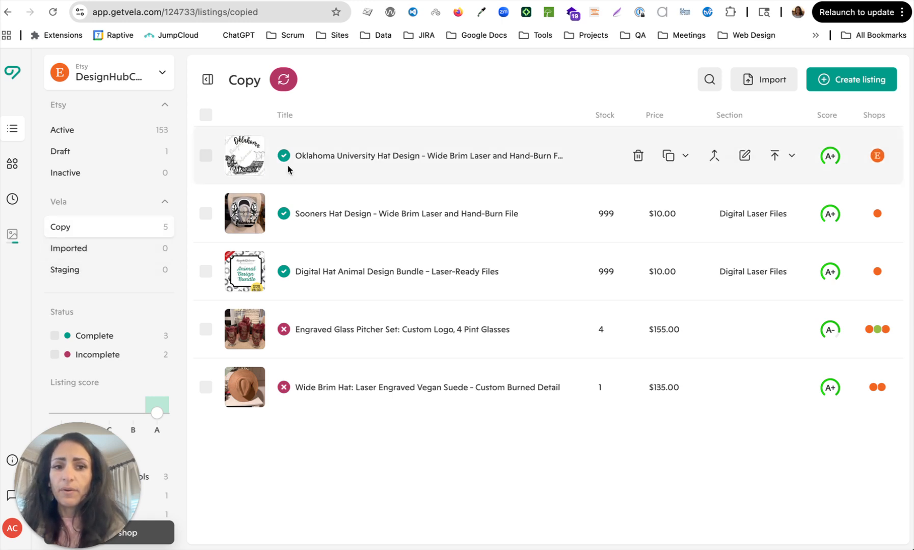
Select the copied Oklahoma University and Sooners listings and open them in the bulk editor.
{"action": "left_click", "coordinate": [205, 155]}
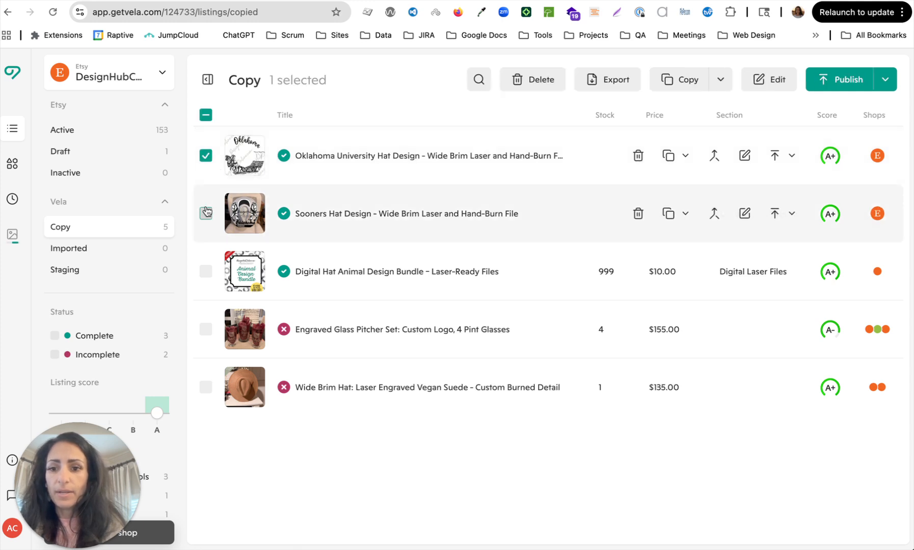
{"action": "left_click", "coordinate": [206, 213]}
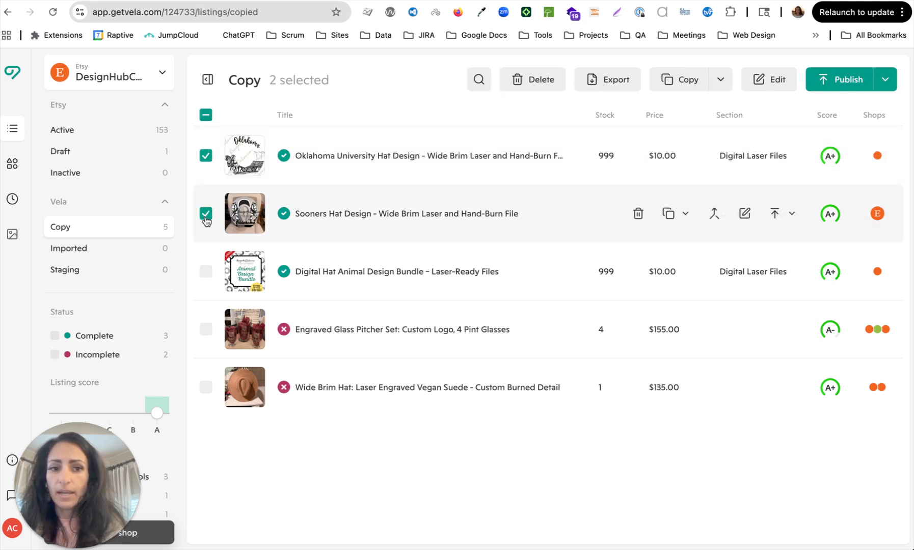
{"action": "left_click", "coordinate": [773, 83]}
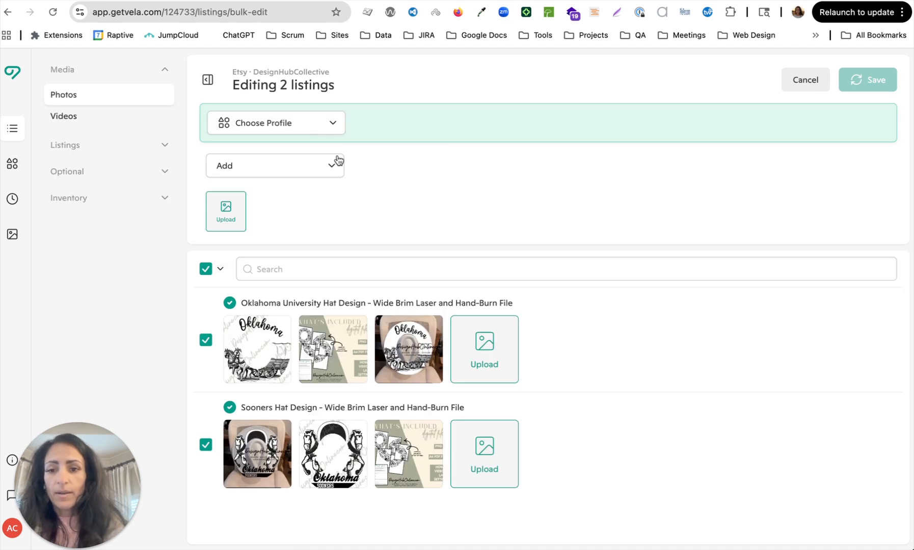
{"action": "left_click", "coordinate": [340, 122]}
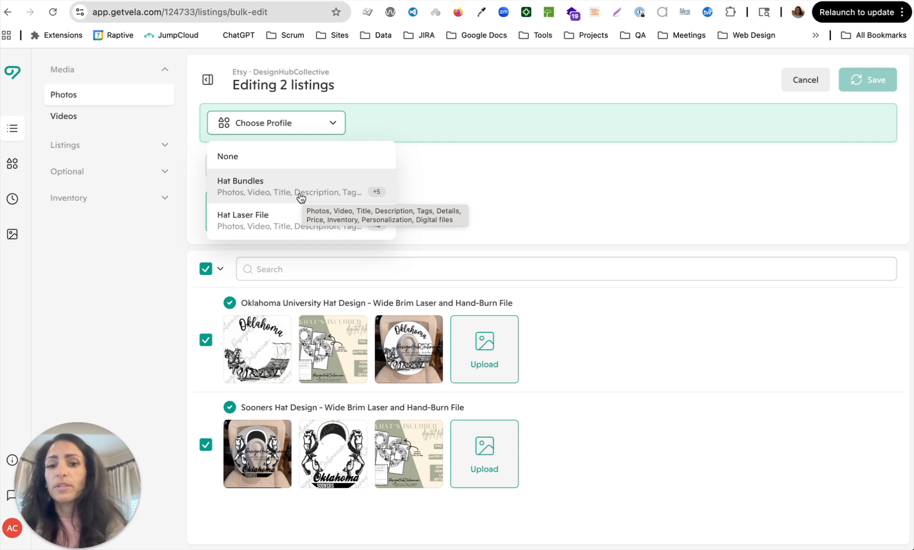
{"action": "left_click", "coordinate": [436, 143]}
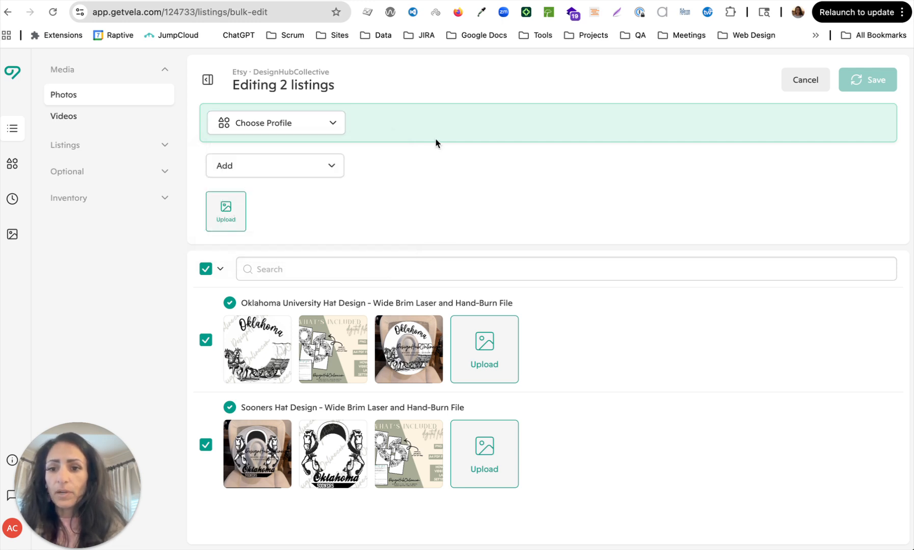
{"action": "left_click", "coordinate": [319, 176]}
{"action": "left_click", "coordinate": [457, 125]}
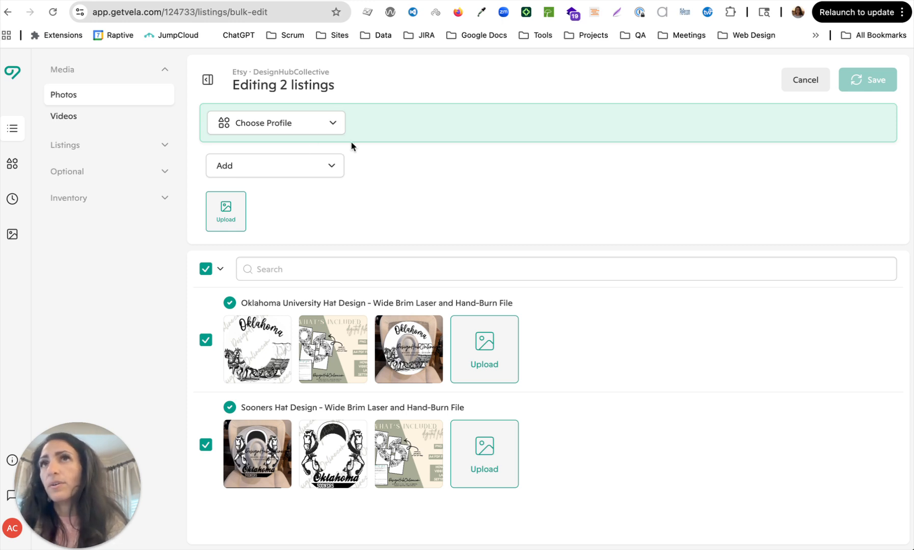
{"action": "left_click", "coordinate": [318, 122]}
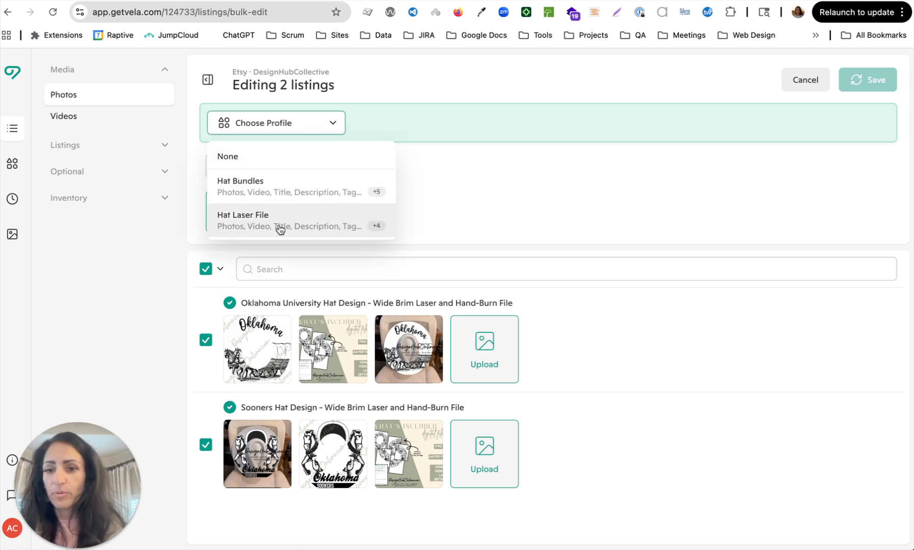
{"action": "left_click", "coordinate": [510, 150]}
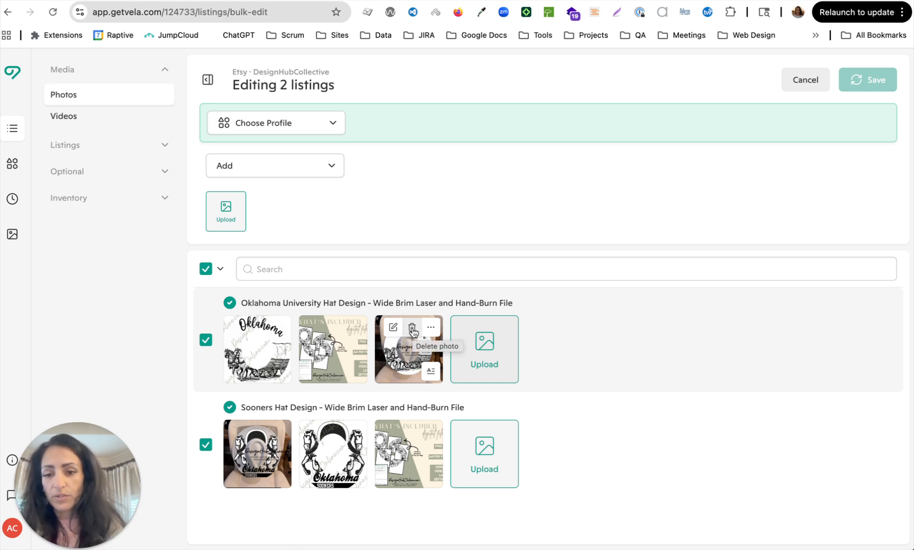
Delete the extra photos from both hat listings, keeping the what's-included graphic, and save.
{"action": "left_click", "coordinate": [260, 328]}
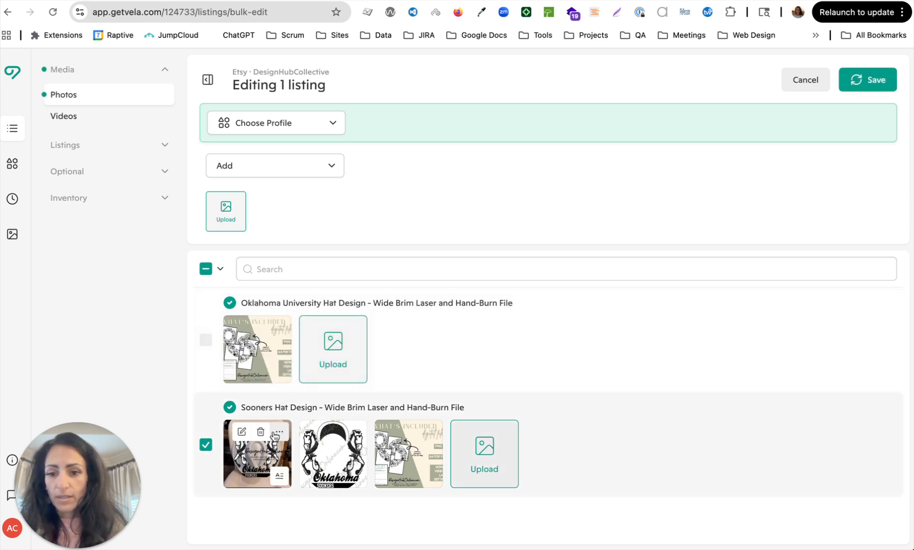
{"action": "left_click", "coordinate": [260, 431]}
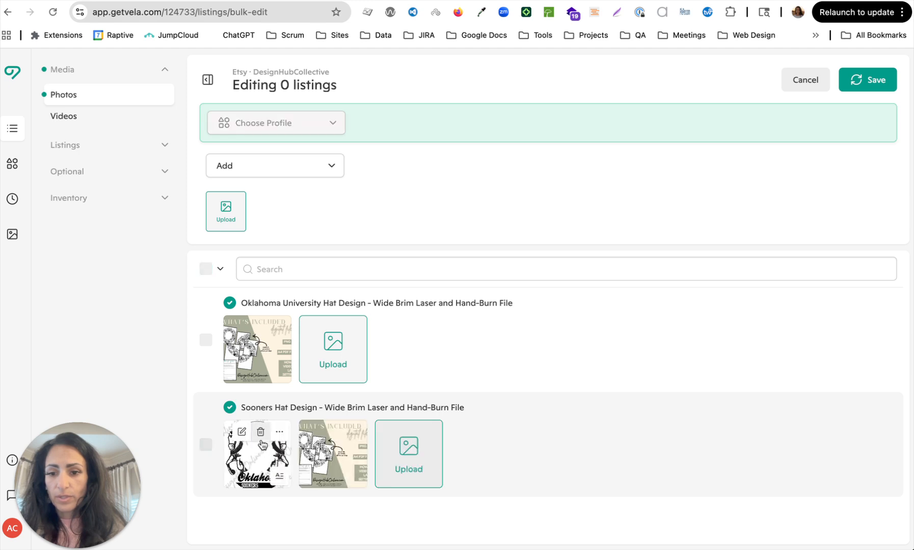
{"action": "left_click", "coordinate": [260, 431]}
{"action": "mouse_move", "coordinate": [267, 469]}
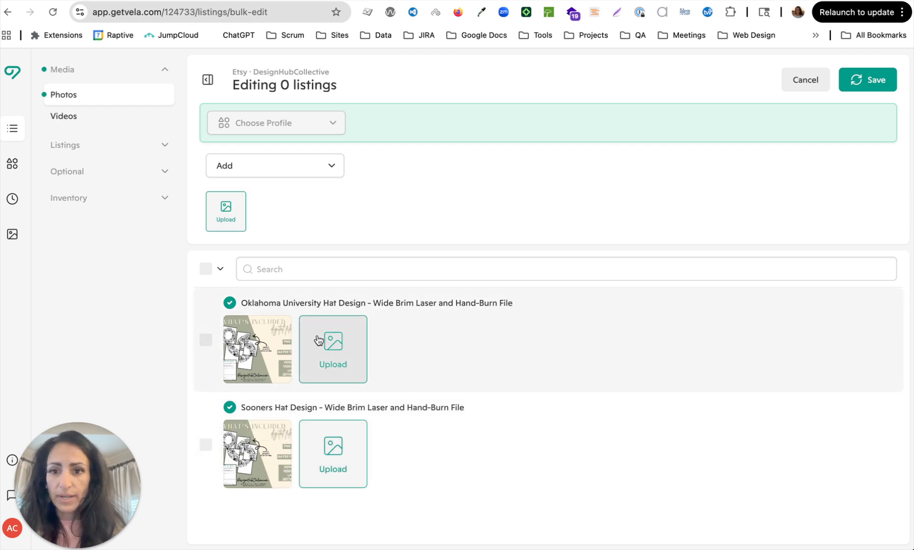
{"action": "left_click", "coordinate": [860, 80]}
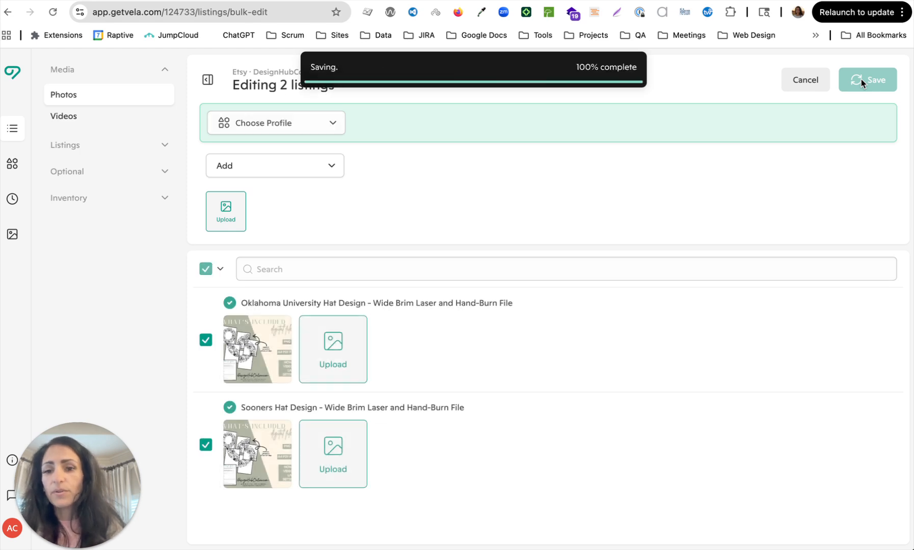
{"action": "left_click", "coordinate": [73, 120]}
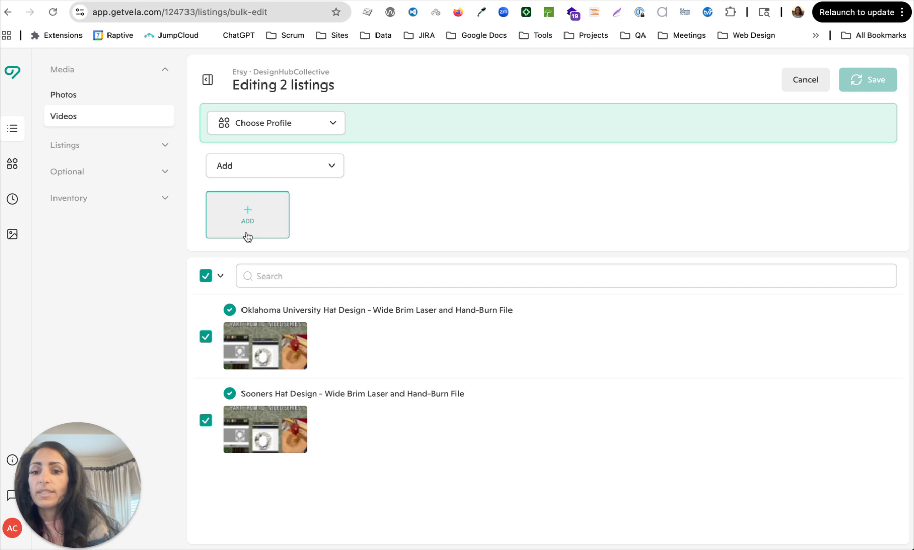
Retitle the Oklahoma University copy to 'Turkey Hat Design - Wide Brim Laser and Hand-Burn File'.
{"action": "left_click", "coordinate": [262, 169]}
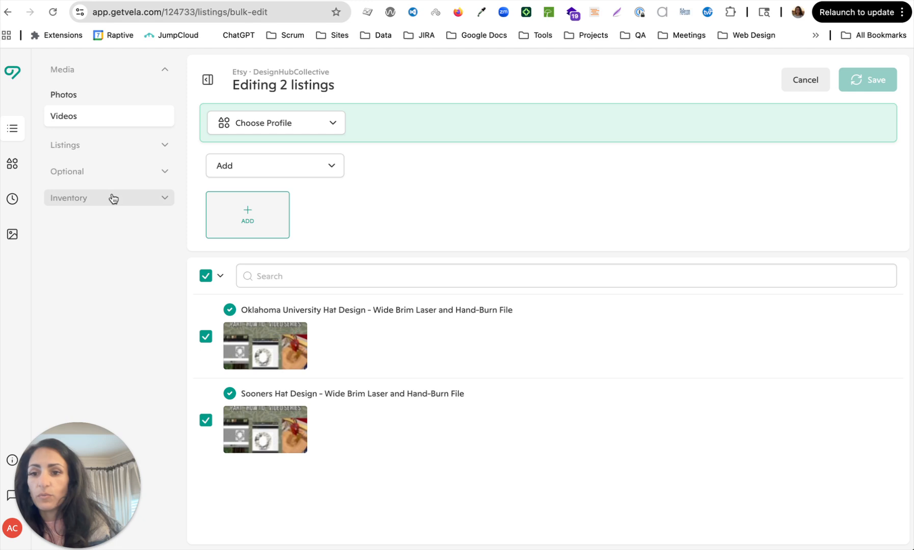
{"action": "left_click", "coordinate": [122, 152]}
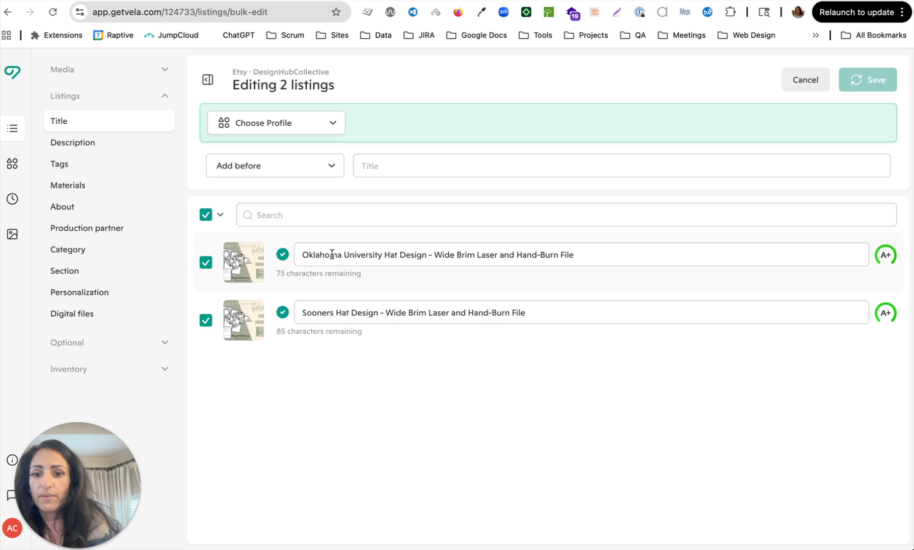
{"action": "left_click", "coordinate": [340, 255]}
{"action": "key", "text": "BackSpace"}
{"action": "key", "text": "BackSpace"}
{"action": "key", "text": "BackSpace"}
{"action": "key", "text": "BackSpace"}
{"action": "key", "text": "BackSpace"}
{"action": "key", "text": "BackSpace"}
{"action": "key", "text": "BackSpace"}
{"action": "key", "text": "BackSpace"}
{"action": "key", "text": "BackSpace"}
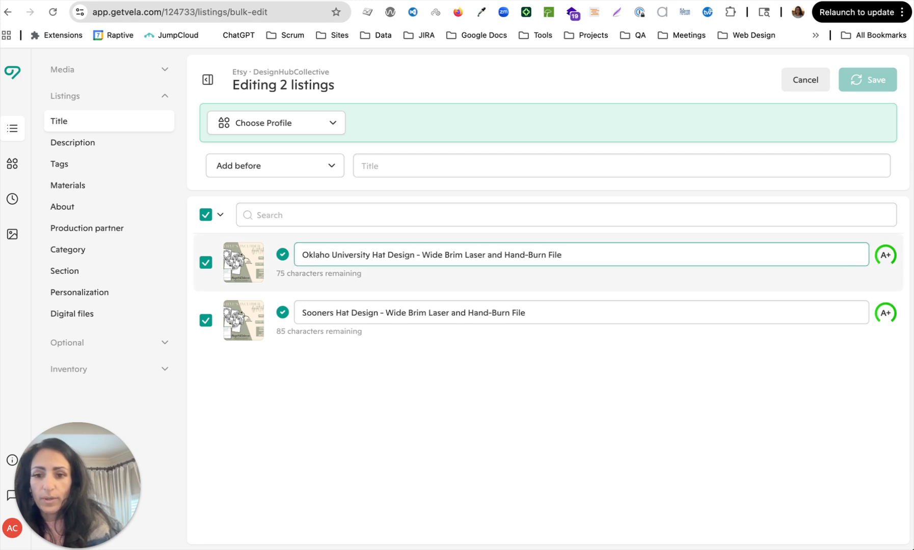
{"action": "type", "text": "Turkey"}
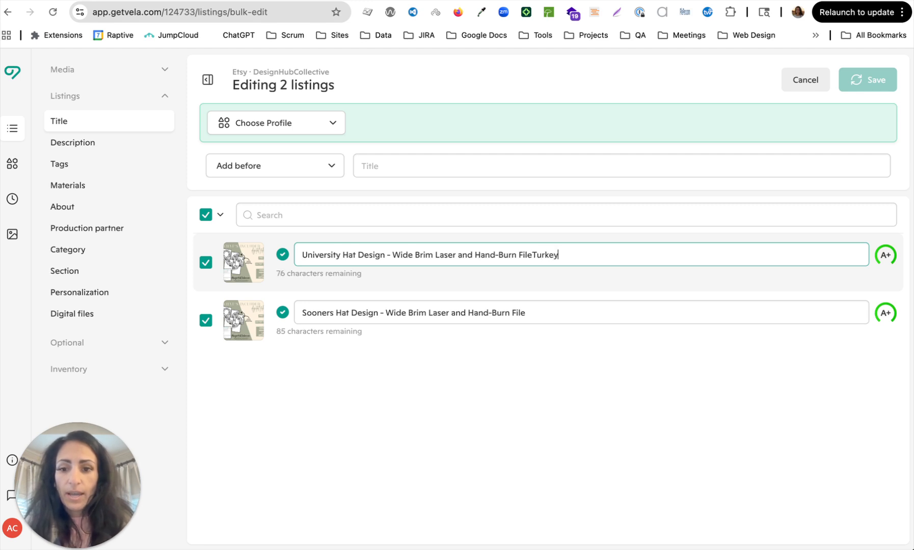
{"action": "key", "text": "BackSpace"}
{"action": "key", "text": "BackSpace"}
{"action": "key", "text": "BackSpace"}
{"action": "key", "text": "BackSpace"}
{"action": "key", "text": "BackSpace"}
{"action": "key", "text": "BackSpace"}
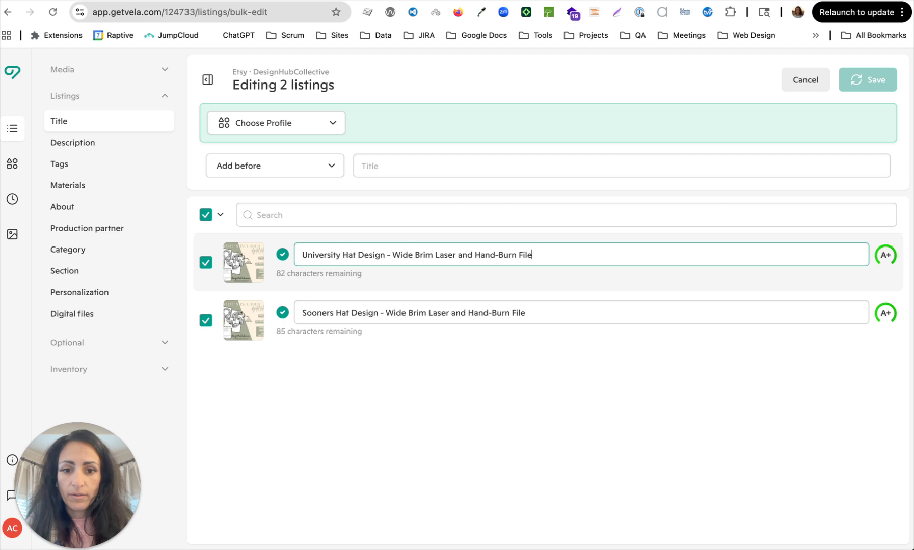
{"action": "double_click", "coordinate": [307, 254]}
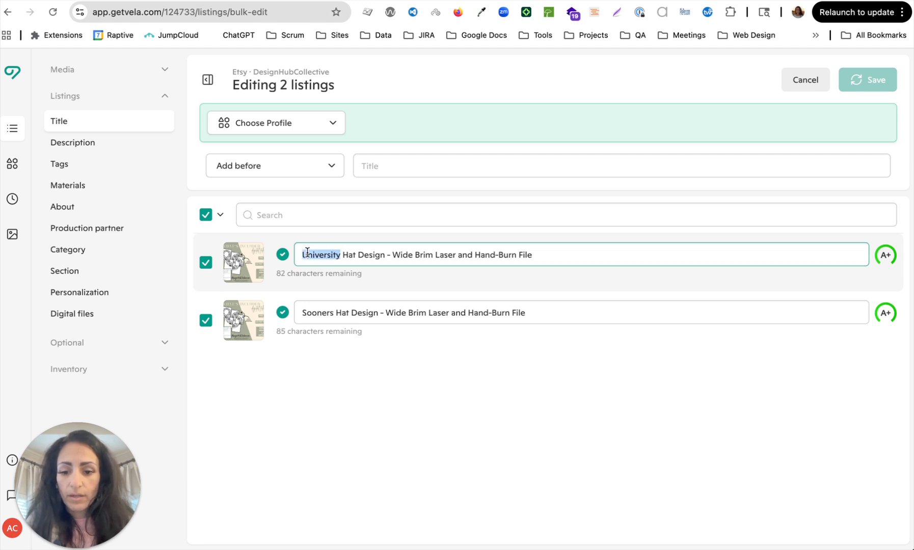
{"action": "type", "text": "Turkey"}
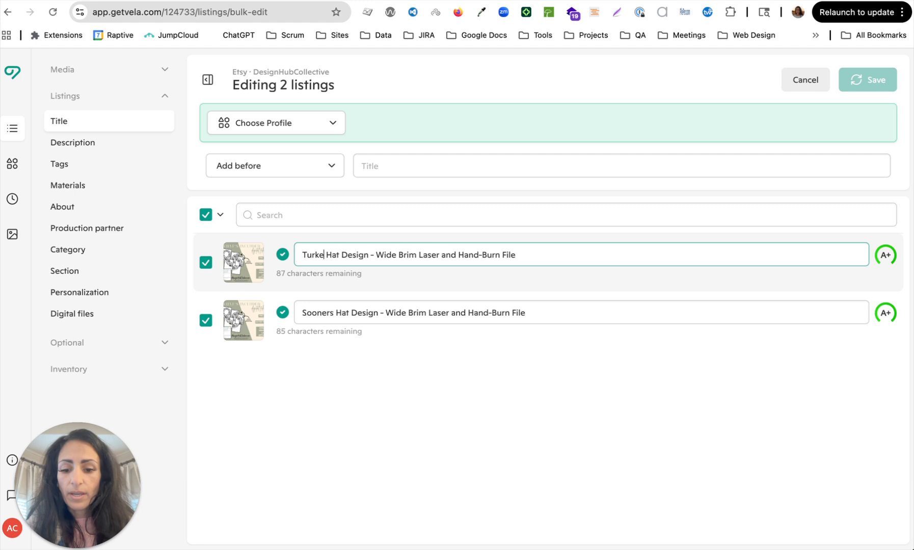
Replace 'Sooners' with 'Ducks' in the second title and save both titles.
{"action": "double_click", "coordinate": [315, 317]}
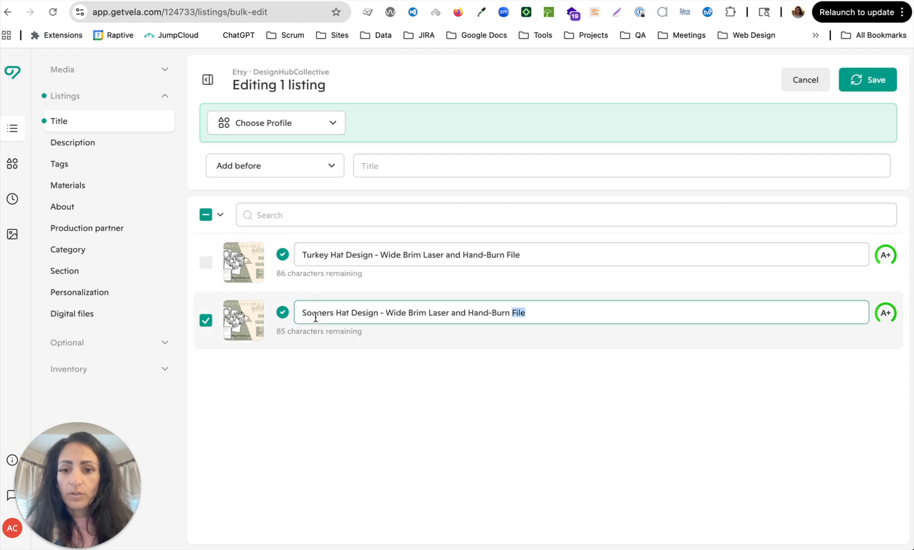
{"action": "double_click", "coordinate": [315, 317]}
{"action": "double_click", "coordinate": [315, 317]}
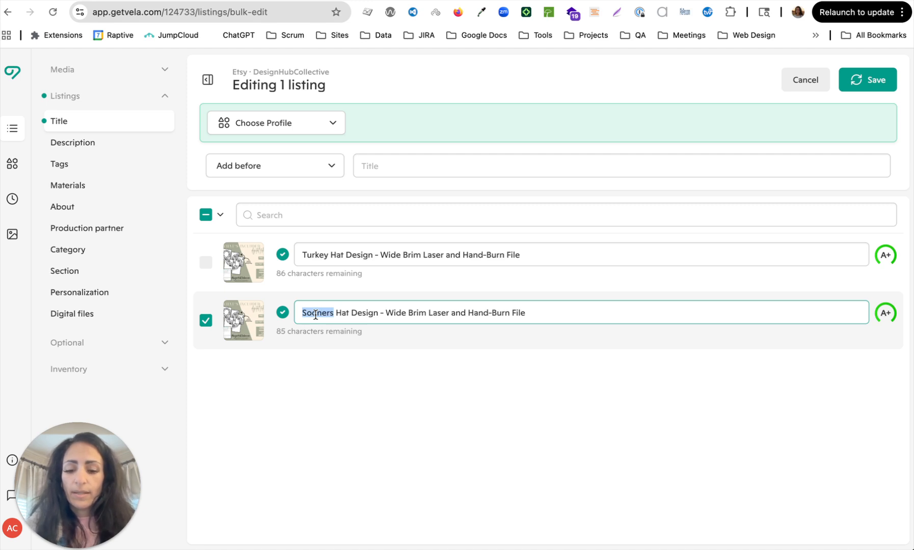
{"action": "type", "text": "D"}
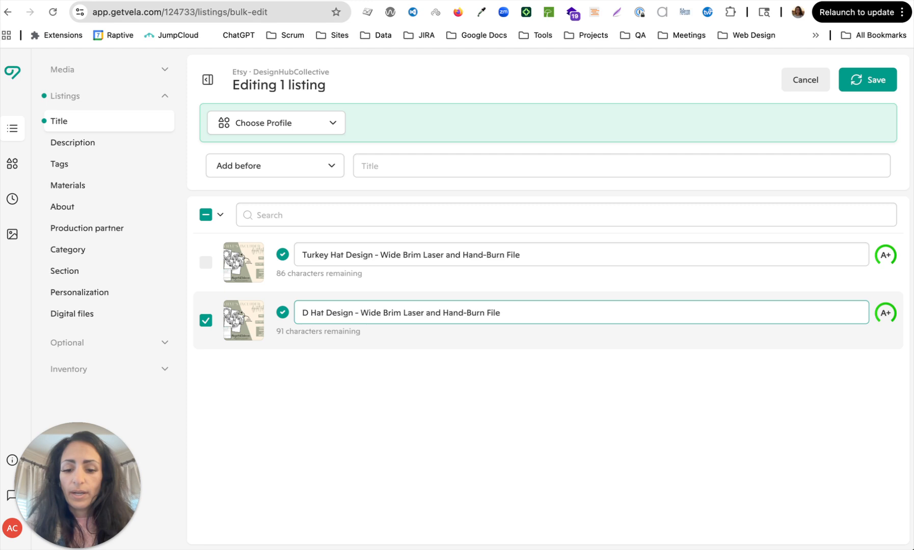
{"action": "type", "text": "uck"}
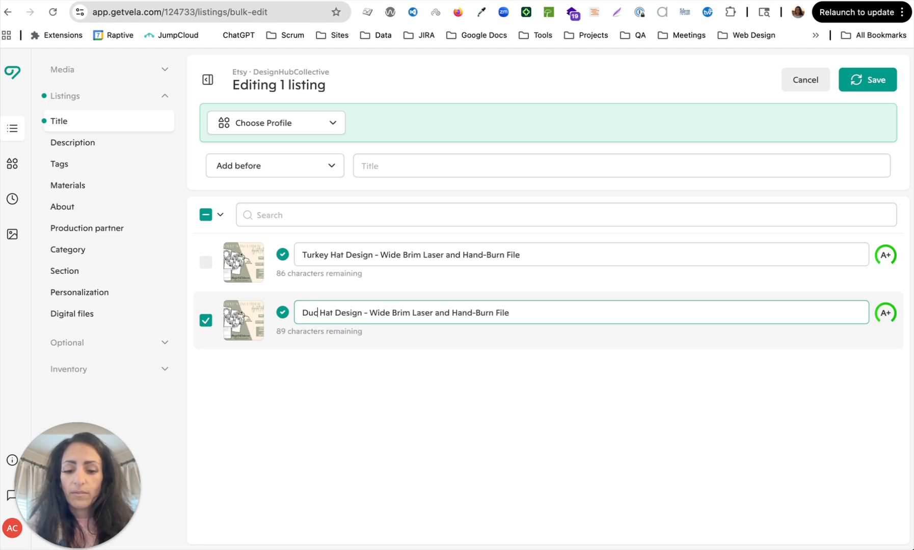
{"action": "type", "text": "s"}
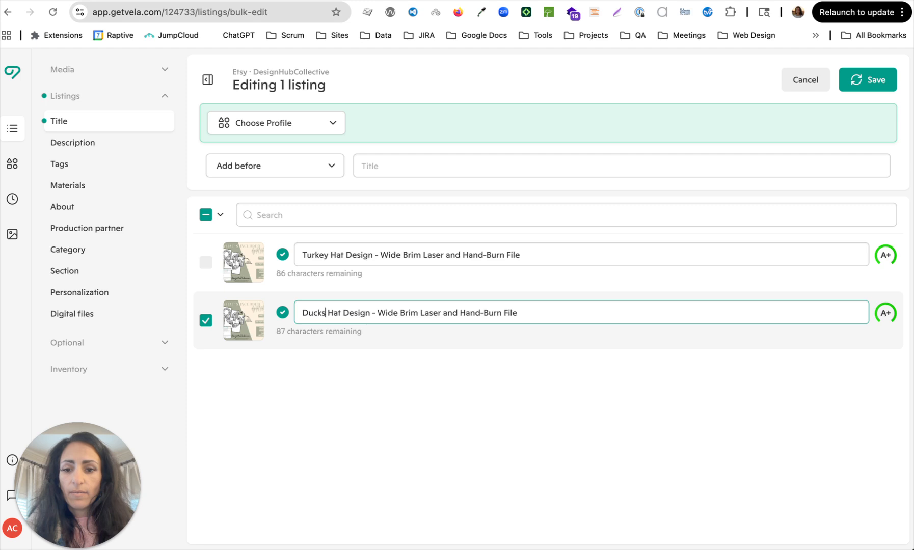
{"action": "left_click", "coordinate": [551, 353]}
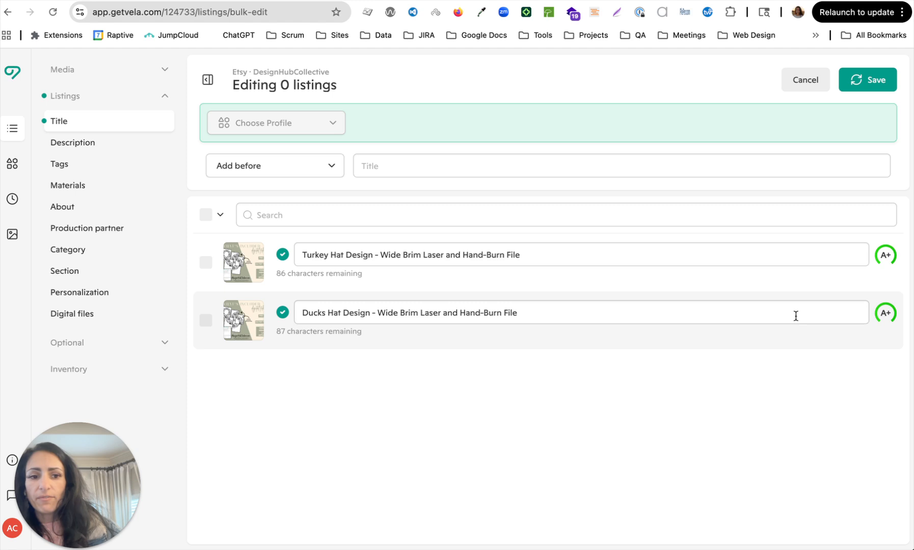
{"action": "mouse_move", "coordinate": [888, 320]}
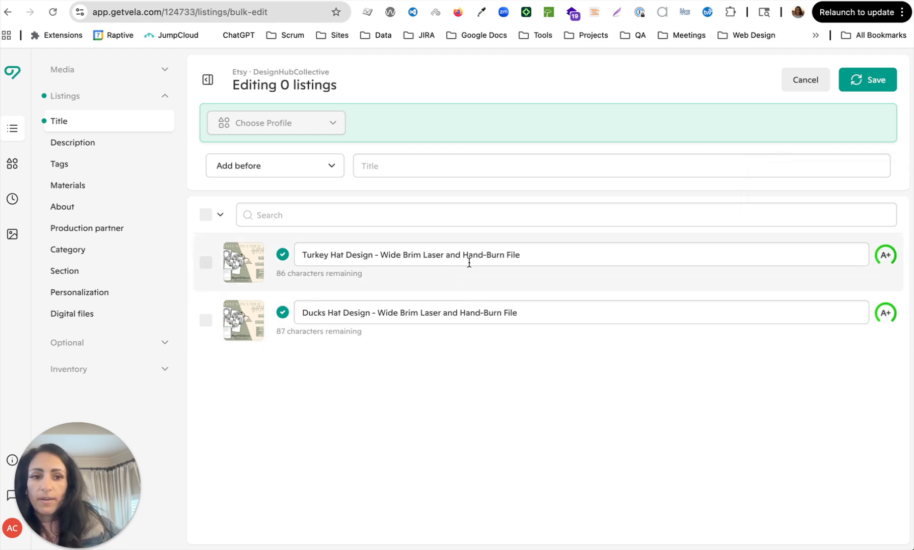
{"action": "left_click", "coordinate": [864, 84]}
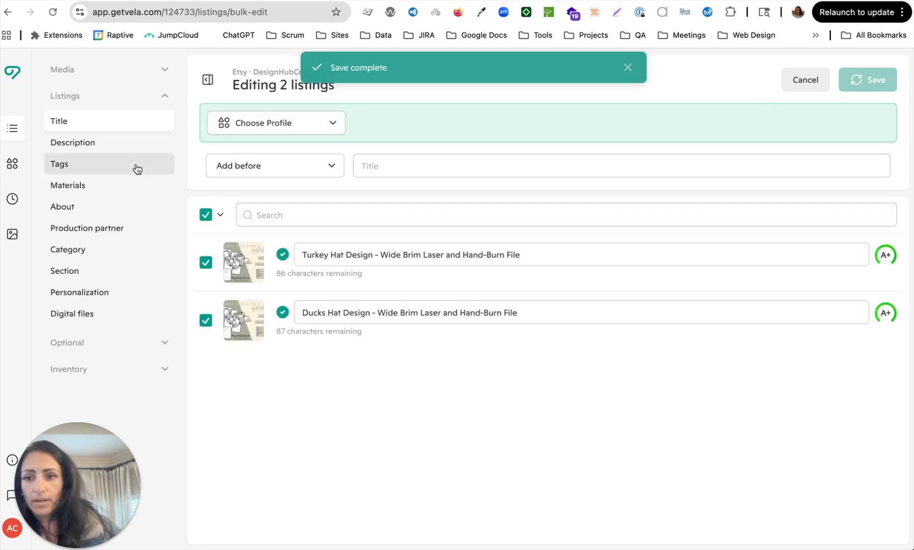
Change 'Inspired by Oklahoma University,' to 'Inspired by turkeys,' in the Turkey Hat description.
{"action": "left_click", "coordinate": [120, 146]}
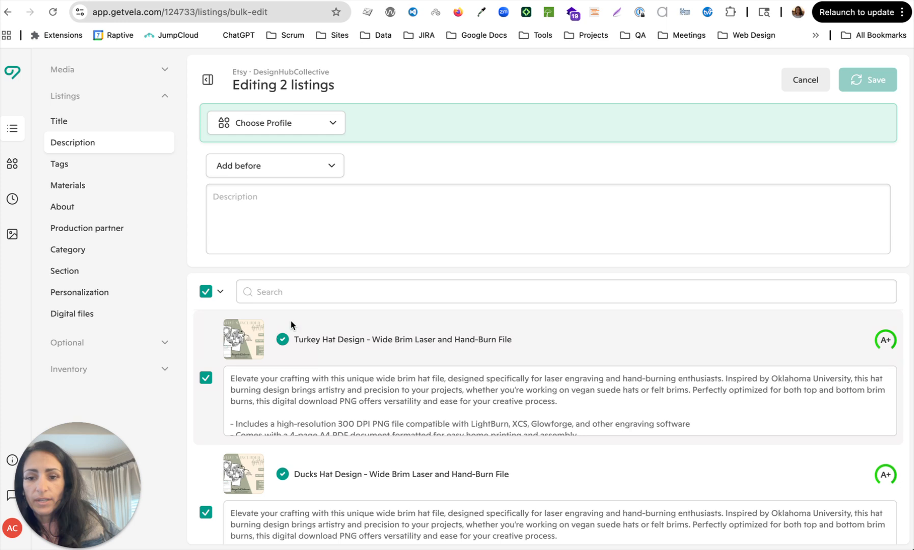
{"action": "scroll", "coordinate": [424, 339], "scroll_direction": "down", "scroll_amount": 1}
{"action": "scroll", "coordinate": [410, 366], "scroll_direction": "up", "scroll_amount": 1}
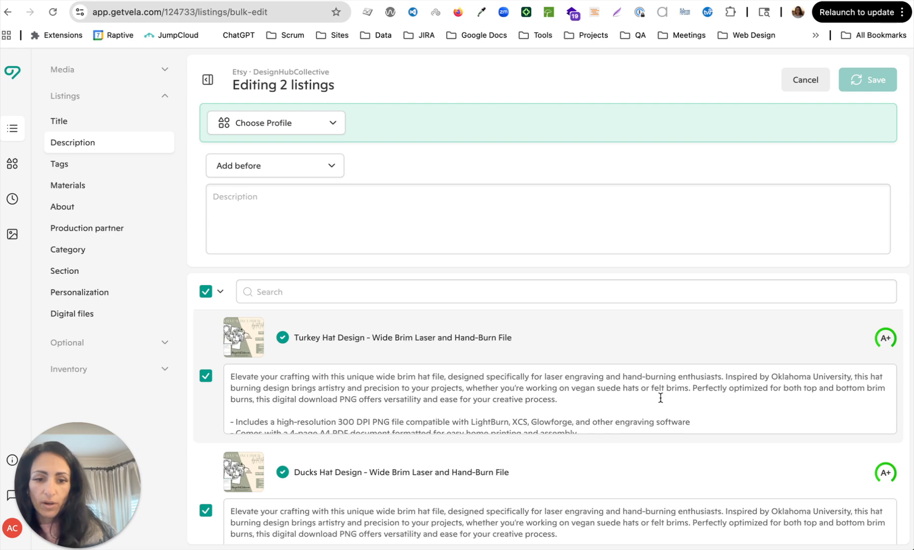
{"action": "left_click", "coordinate": [764, 385]}
{"action": "double_click", "coordinate": [789, 377]}
{"action": "left_click", "coordinate": [839, 380]}
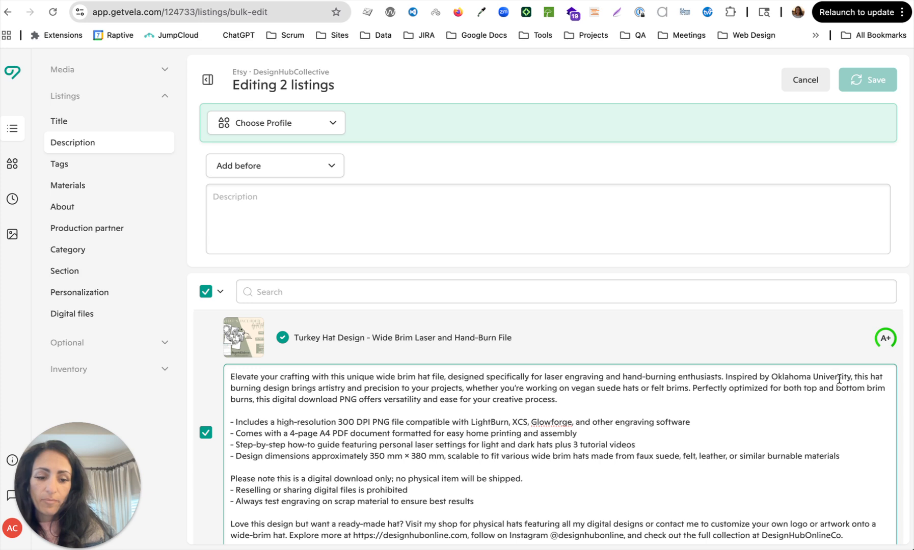
{"action": "key", "text": "Delete"}
{"action": "key", "text": "Delete"}
{"action": "key", "text": "Delete"}
{"action": "key", "text": "Delete"}
{"action": "key", "text": "Delete"}
{"action": "key", "text": "BackSpace"}
{"action": "key", "text": "BackSpace"}
{"action": "key", "text": "BackSpace"}
{"action": "key", "text": "BackSpace"}
{"action": "key", "text": "BackSpace"}
{"action": "key", "text": "BackSpace"}
{"action": "key", "text": "BackSpace"}
{"action": "key", "text": "BackSpace"}
{"action": "key", "text": "BackSpace"}
{"action": "key", "text": "BackSpace"}
{"action": "key", "text": "BackSpace"}
{"action": "key", "text": "BackSpace"}
{"action": "key", "text": "BackSpace"}
{"action": "key", "text": "BackSpace"}
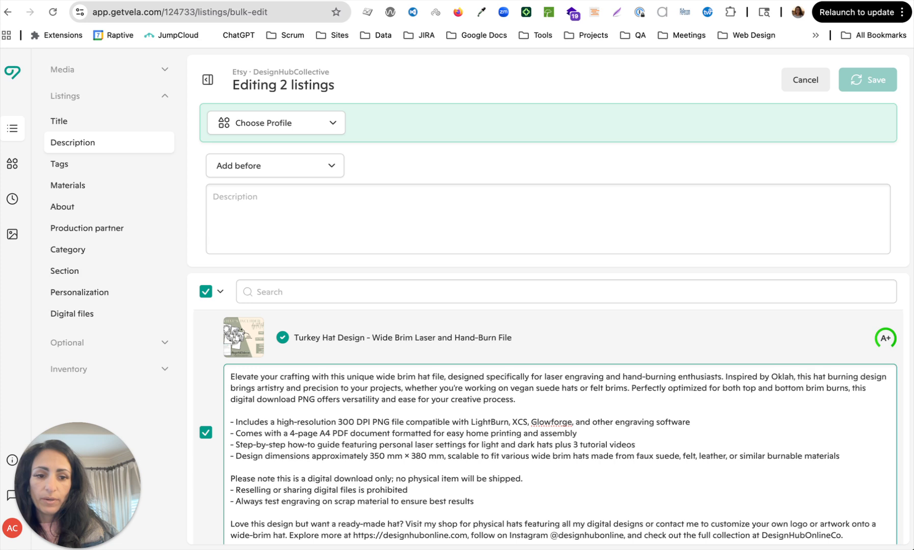
{"action": "key", "text": "BackSpace"}
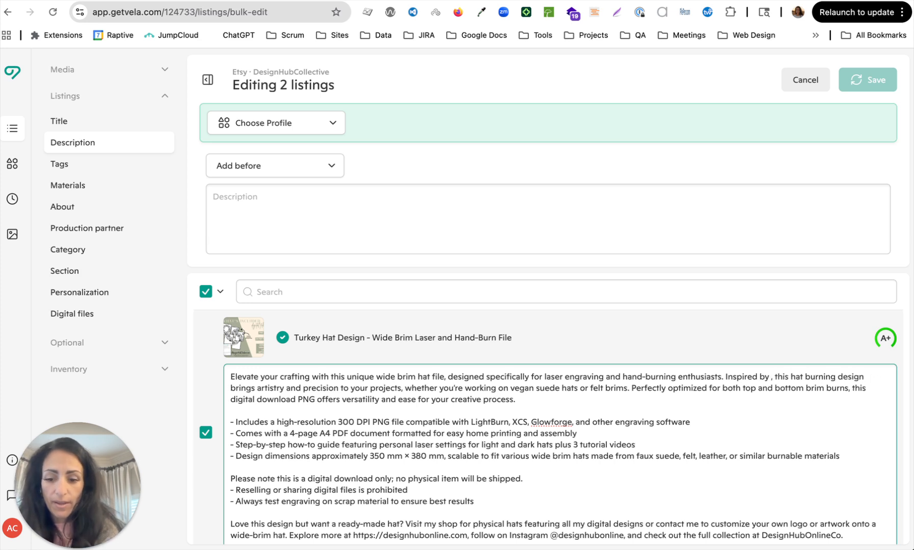
{"action": "type", "text": "turk"}
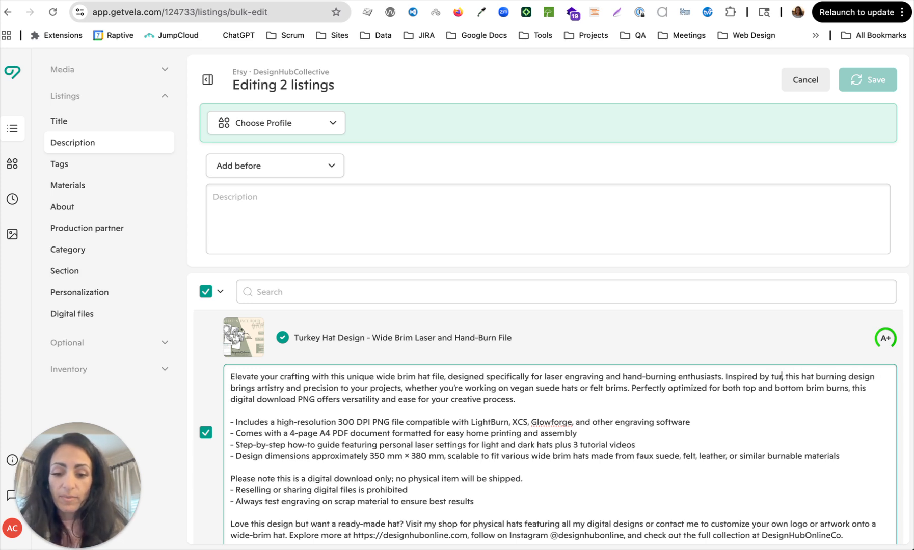
{"action": "type", "text": "eys"}
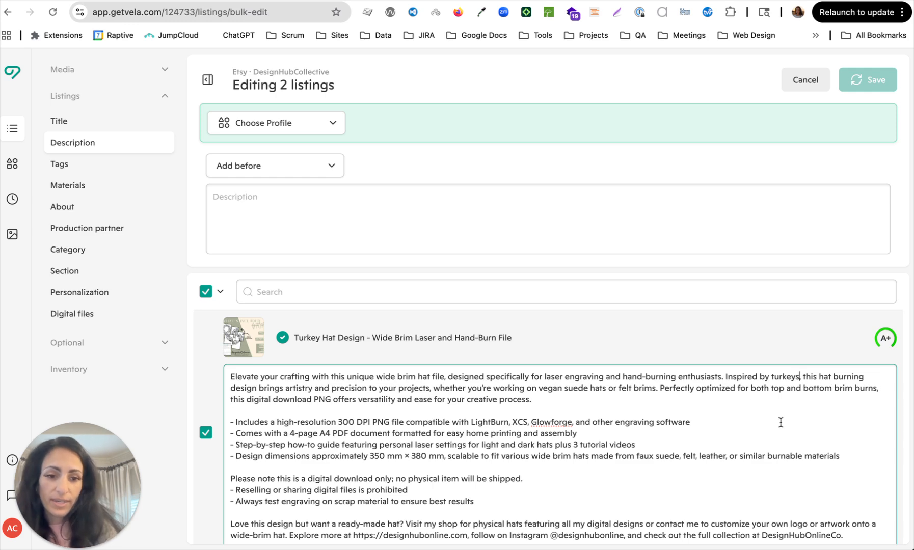
{"action": "scroll", "coordinate": [780, 423], "scroll_direction": "down", "scroll_amount": 2}
{"action": "scroll", "coordinate": [780, 422], "scroll_direction": "down", "scroll_amount": 5}
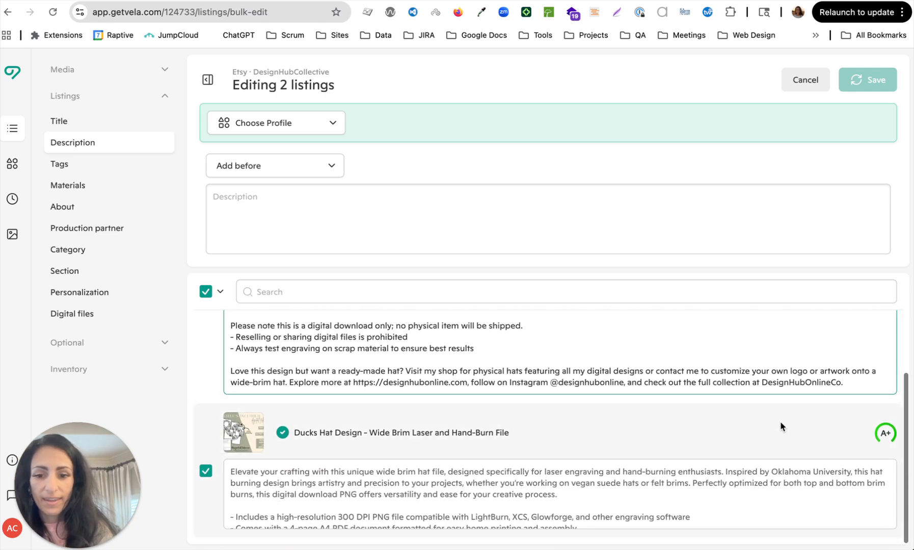
Change the Ducks Hat description to read 'Inspired by ducks,' and save both descriptions.
{"action": "left_click", "coordinate": [753, 489]}
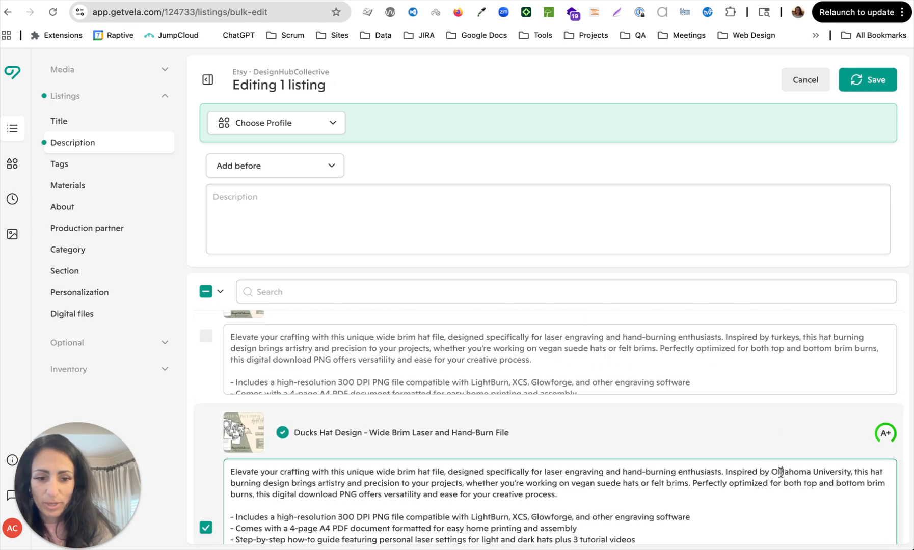
{"action": "key", "text": "BackSpace"}
{"action": "key", "text": "BackSpace"}
{"action": "key", "text": "BackSpace"}
{"action": "key", "text": "BackSpace"}
{"action": "key", "text": "BackSpace"}
{"action": "key", "text": "BackSpace"}
{"action": "key", "text": "BackSpace"}
{"action": "key", "text": "BackSpace"}
{"action": "key", "text": "BackSpace"}
{"action": "key", "text": "BackSpace"}
{"action": "key", "text": "BackSpace"}
{"action": "key", "text": "BackSpace"}
{"action": "key", "text": "BackSpace"}
{"action": "key", "text": "BackSpace"}
{"action": "key", "text": "BackSpace"}
{"action": "key", "text": "BackSpace"}
{"action": "key", "text": "BackSpace"}
{"action": "key", "text": "BackSpace"}
{"action": "key", "text": "BackSpace"}
{"action": "key", "text": "BackSpace"}
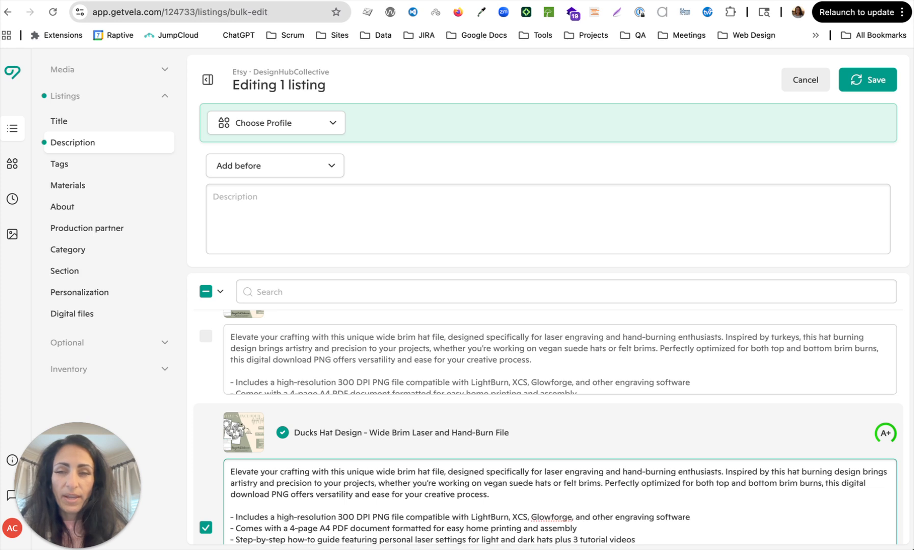
{"action": "type", "text": "d"}
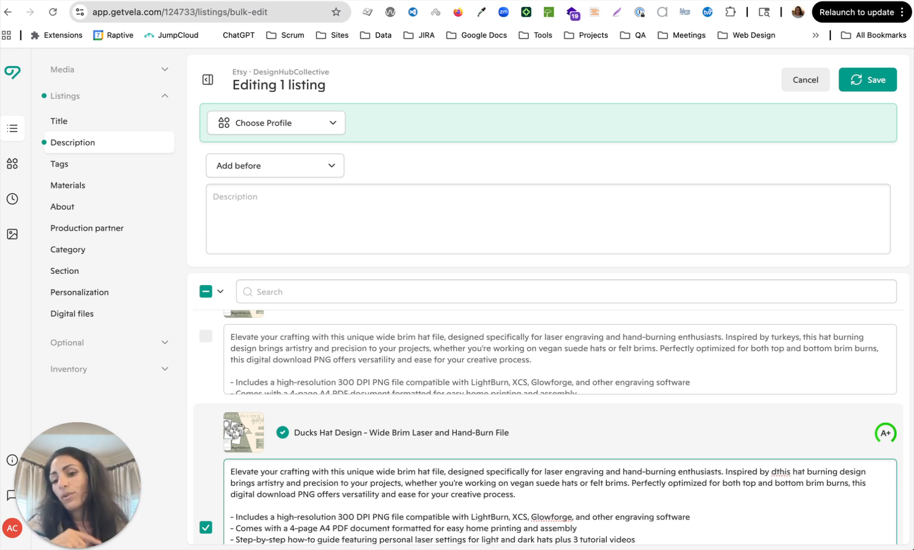
{"action": "type", "text": "ucks,"}
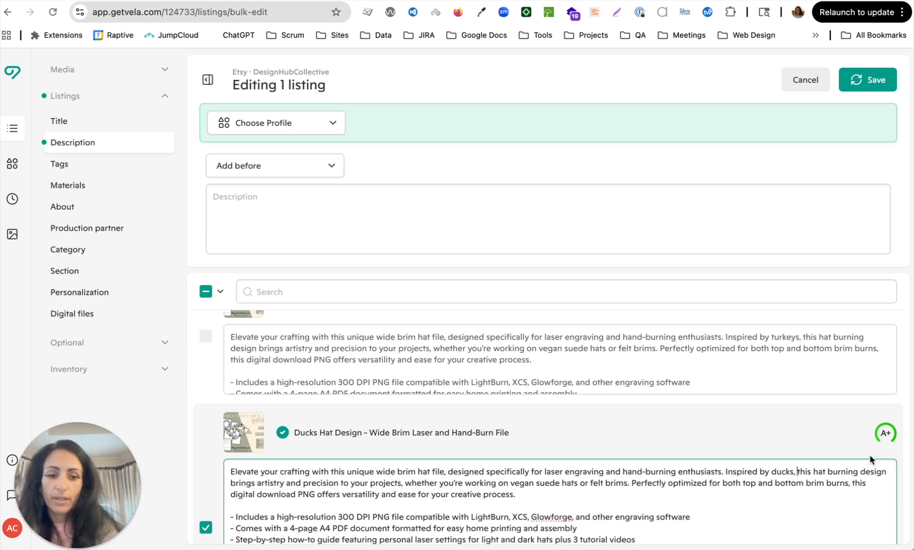
{"action": "left_click", "coordinate": [787, 426]}
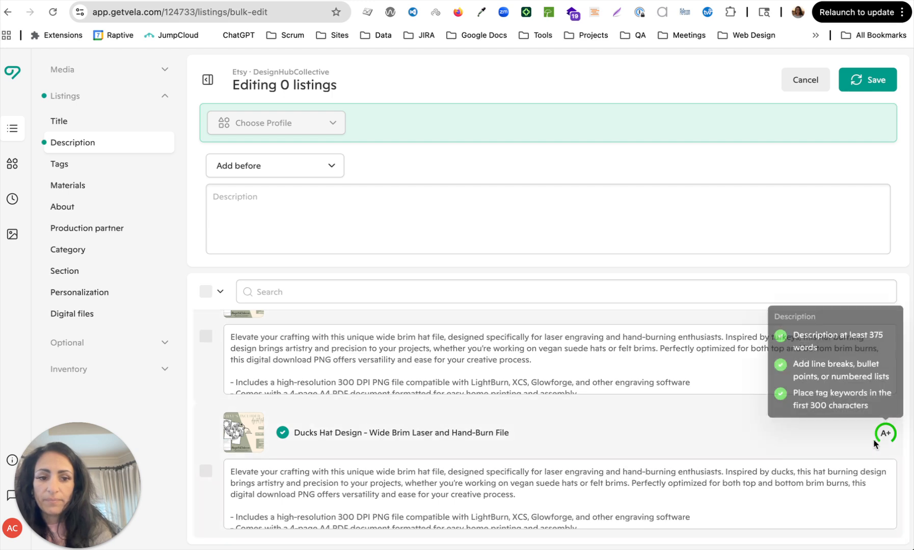
{"action": "left_click", "coordinate": [869, 82]}
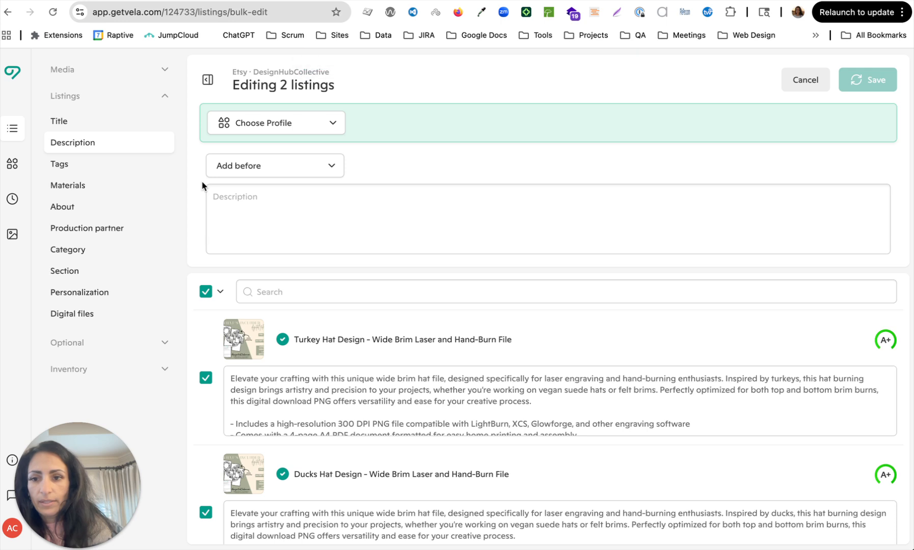
Dismiss the bulk description options and show the 13 tags of both hat listings.
{"action": "left_click", "coordinate": [226, 201]}
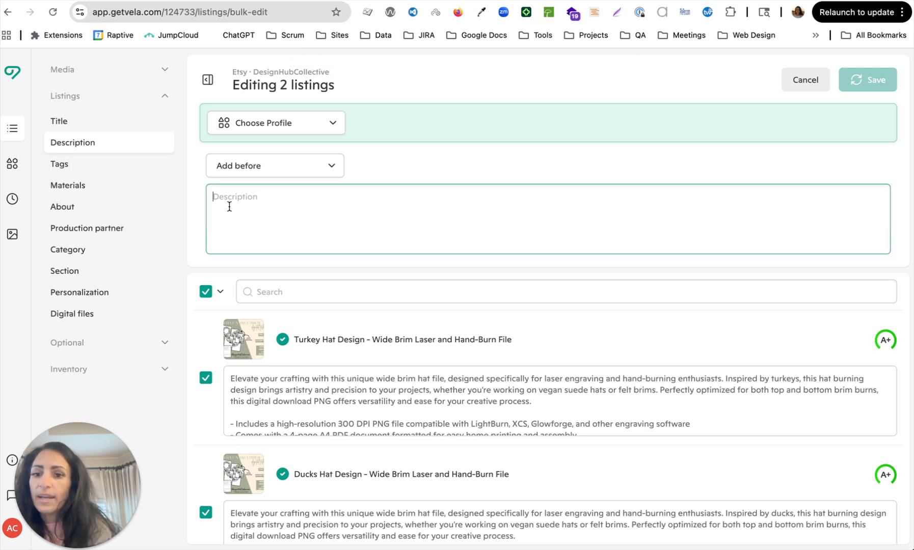
{"action": "left_click", "coordinate": [309, 171]}
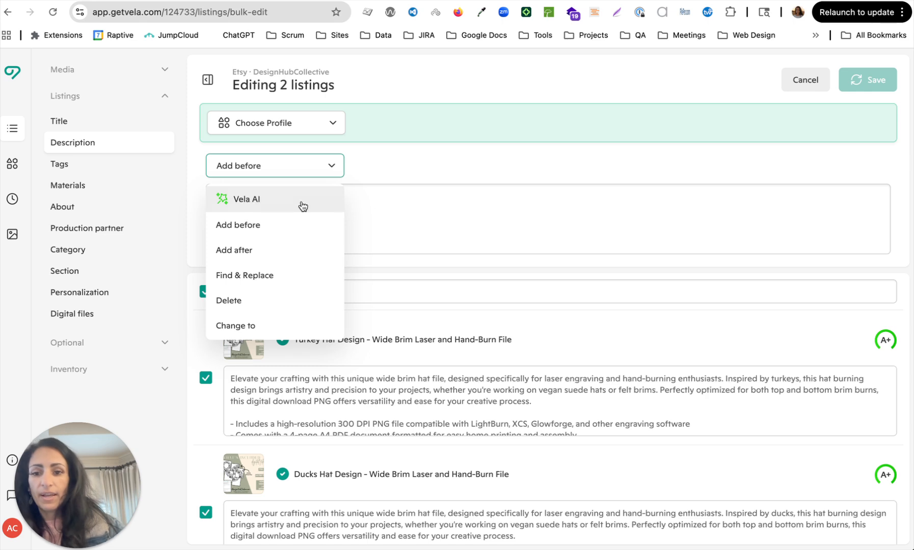
{"action": "left_click", "coordinate": [392, 217]}
{"action": "left_click", "coordinate": [99, 172]}
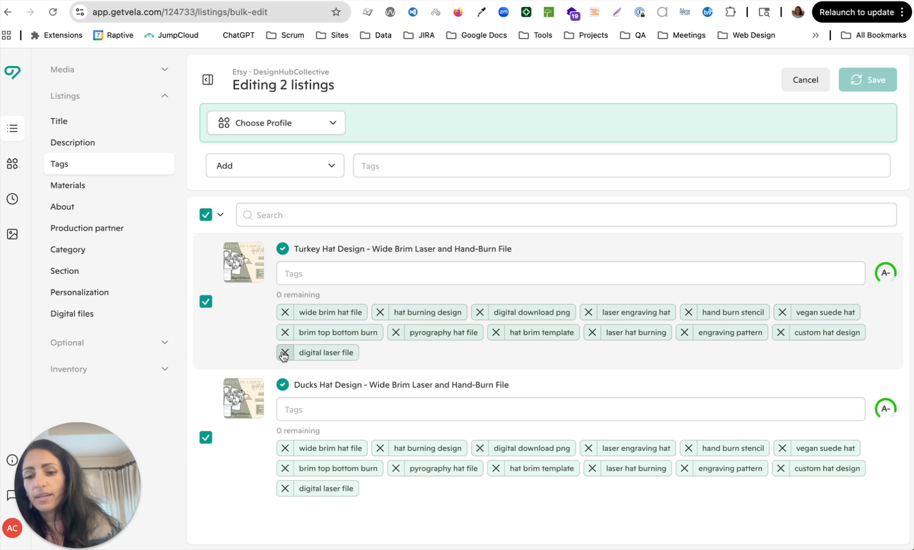
Review Materials, About, Production partner, Category, Section and Personalization, ending on Digital files.
{"action": "left_click", "coordinate": [123, 196]}
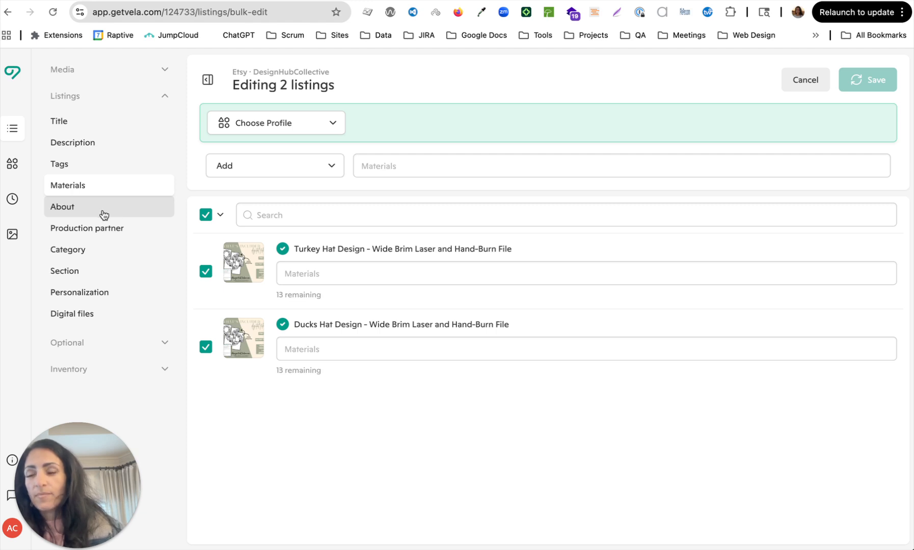
{"action": "left_click", "coordinate": [104, 215]}
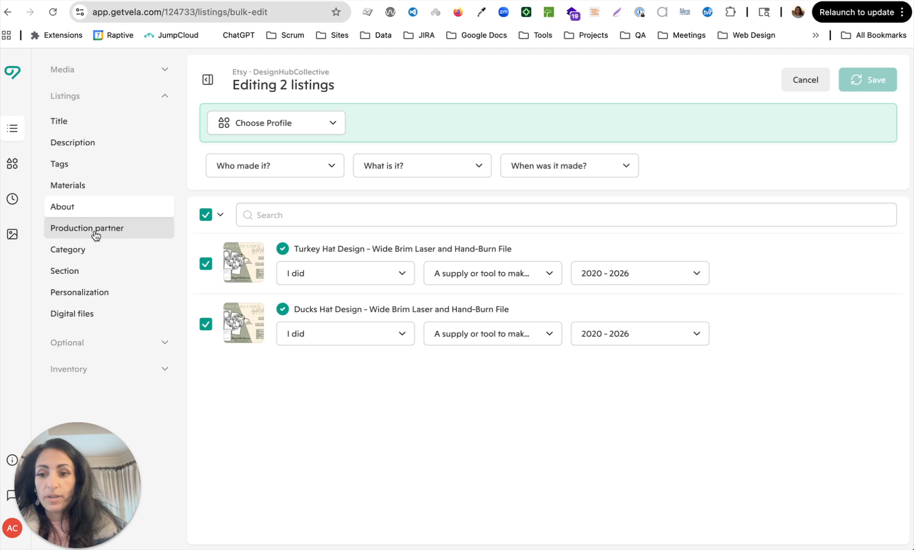
{"action": "left_click", "coordinate": [95, 233]}
{"action": "left_click", "coordinate": [91, 254]}
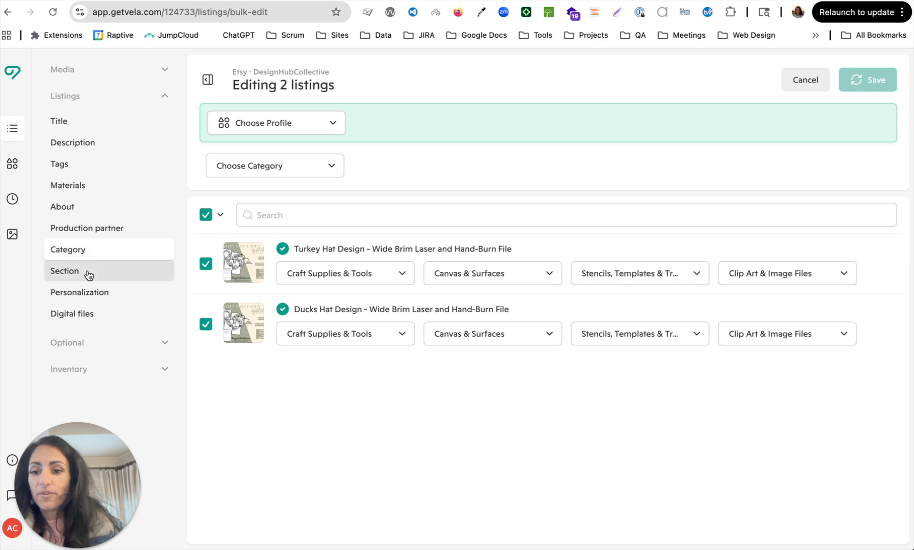
{"action": "left_click", "coordinate": [88, 276]}
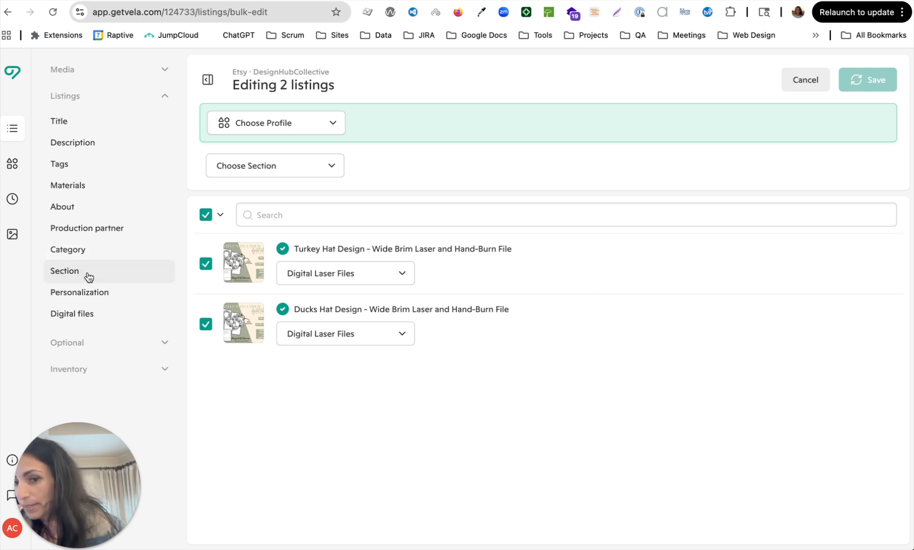
{"action": "left_click", "coordinate": [98, 294]}
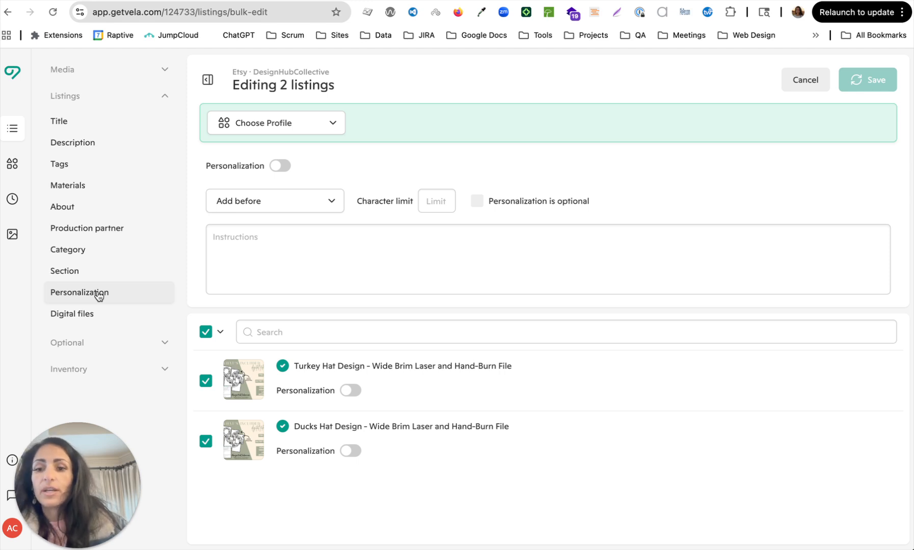
{"action": "left_click", "coordinate": [94, 321]}
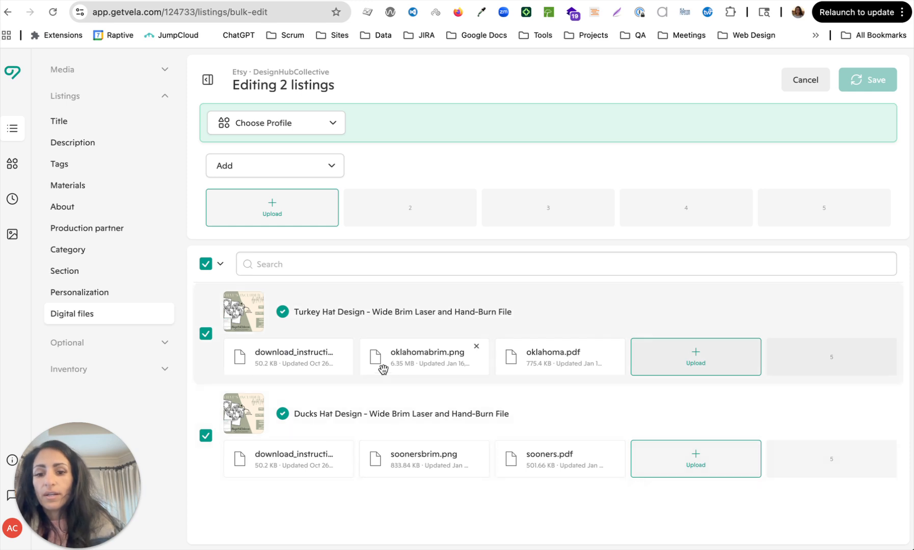
Remove oklahomabrim.png, oklahoma.pdf, soonersbrim.png and sooners.pdf, leaving only the download instructions.
{"action": "left_click", "coordinate": [475, 347]}
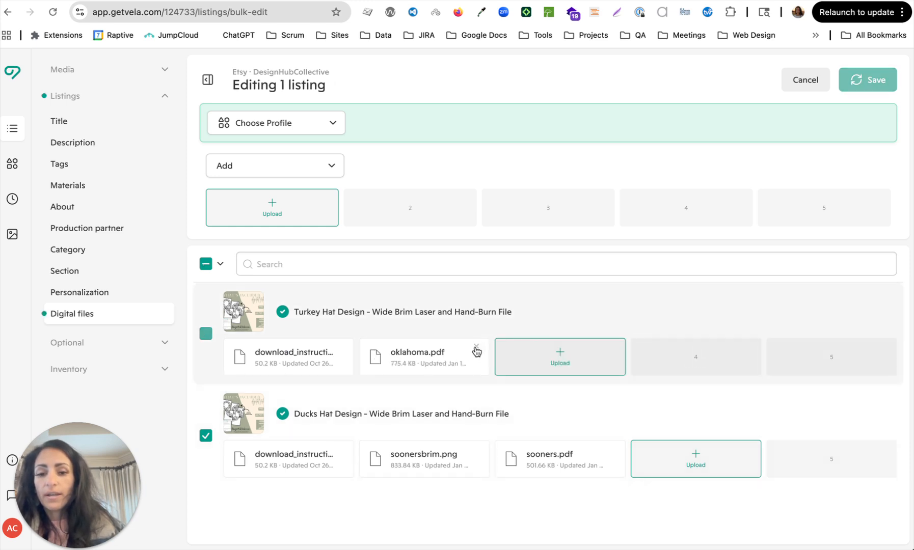
{"action": "left_click", "coordinate": [475, 347]}
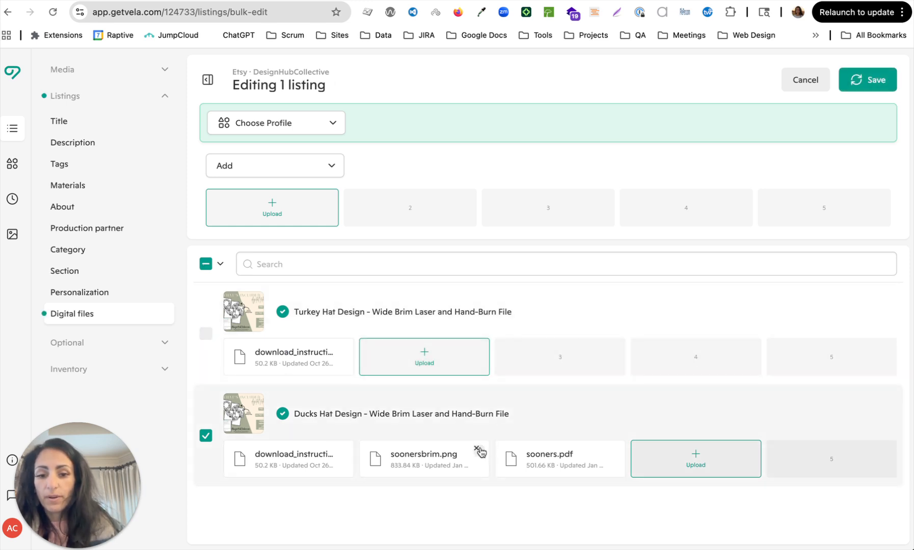
{"action": "left_click", "coordinate": [476, 449]}
{"action": "left_click", "coordinate": [477, 450]}
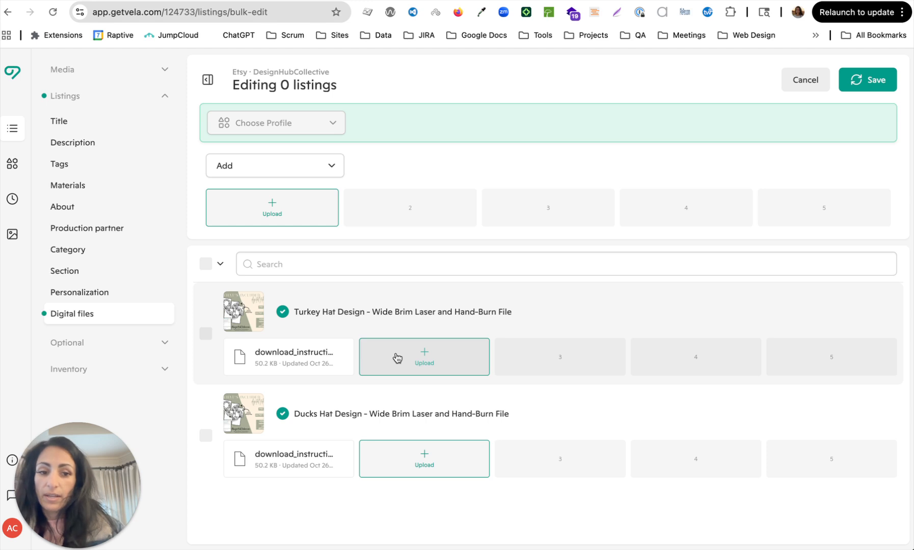
{"action": "left_click", "coordinate": [397, 358]}
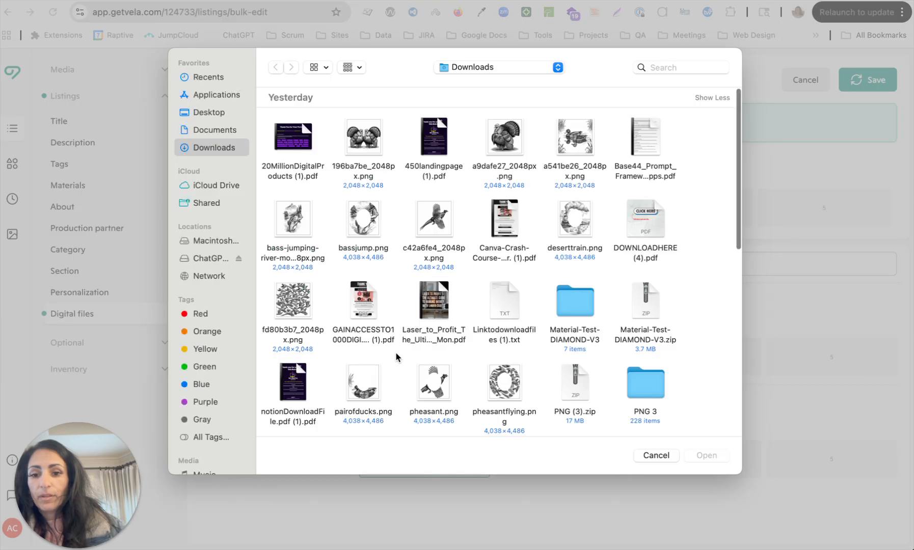
Attach turkey.png from Downloads to the Turkey listing.
{"action": "left_click", "coordinate": [654, 455]}
{"action": "left_click", "coordinate": [402, 372]}
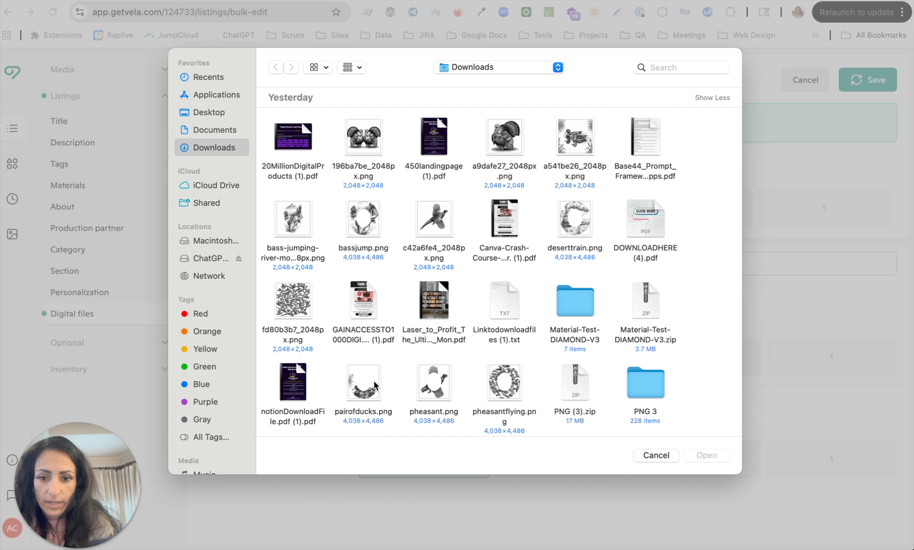
{"action": "scroll", "coordinate": [375, 385], "scroll_direction": "down", "scroll_amount": 3}
{"action": "scroll", "coordinate": [376, 386], "scroll_direction": "down", "scroll_amount": 2}
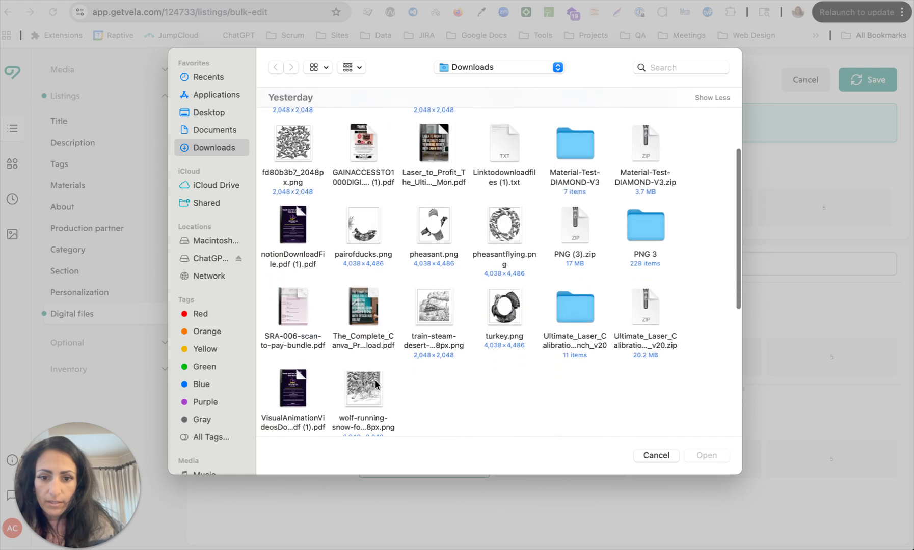
{"action": "left_click", "coordinate": [503, 309]}
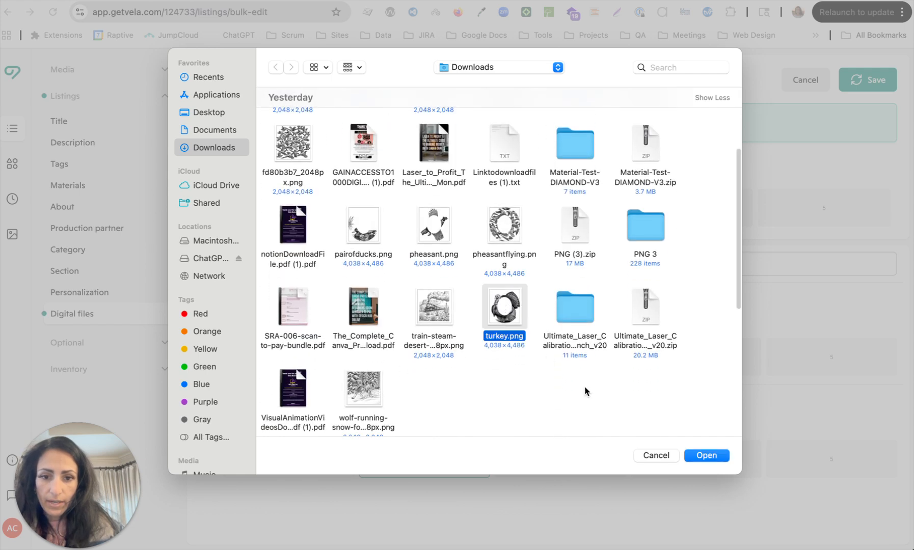
{"action": "left_click", "coordinate": [719, 453]}
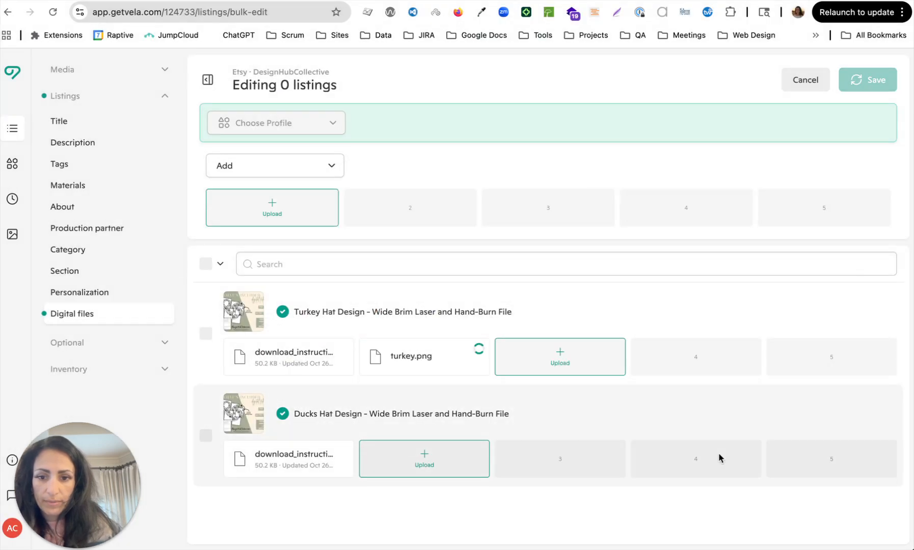
Attach pairofducks.png to the Ducks listing and save both listings.
{"action": "left_click", "coordinate": [410, 466]}
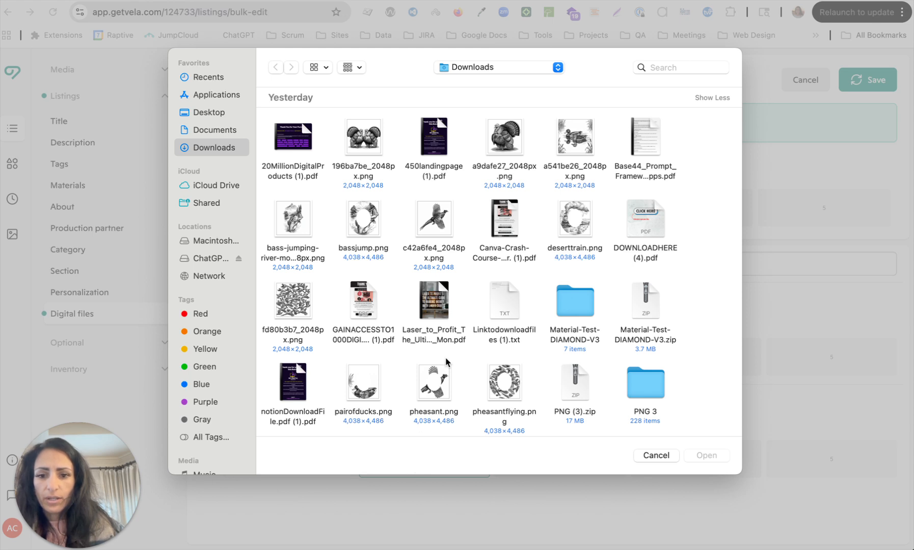
{"action": "scroll", "coordinate": [445, 359], "scroll_direction": "down", "scroll_amount": 2}
{"action": "left_click", "coordinate": [370, 342]}
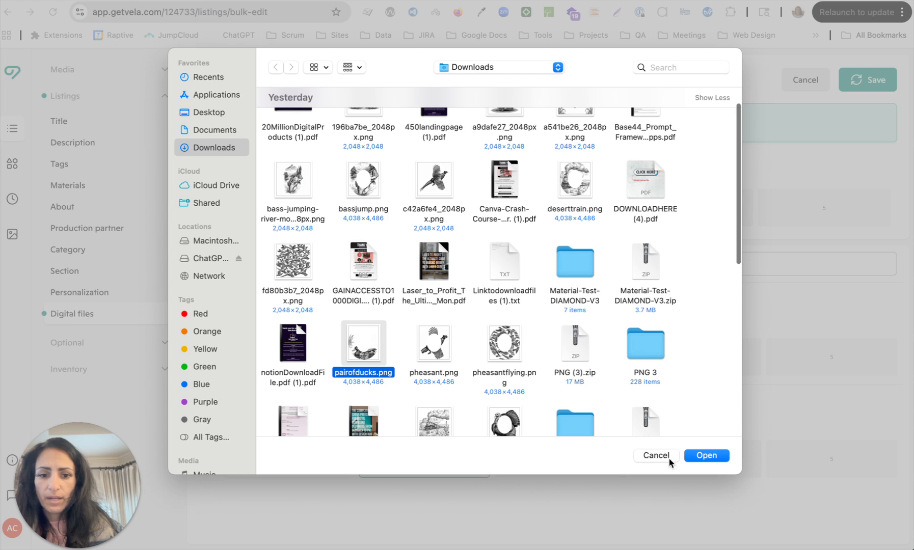
{"action": "left_click", "coordinate": [701, 454]}
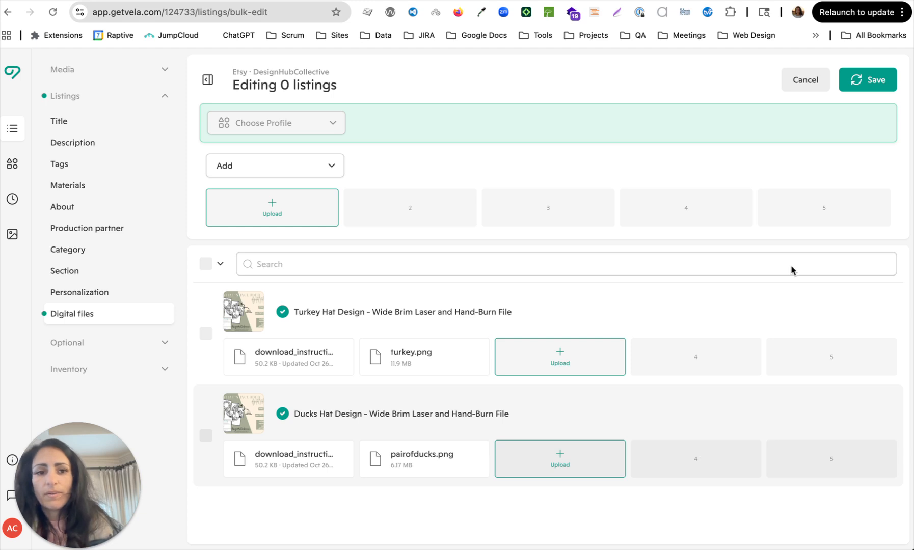
{"action": "left_click", "coordinate": [863, 85]}
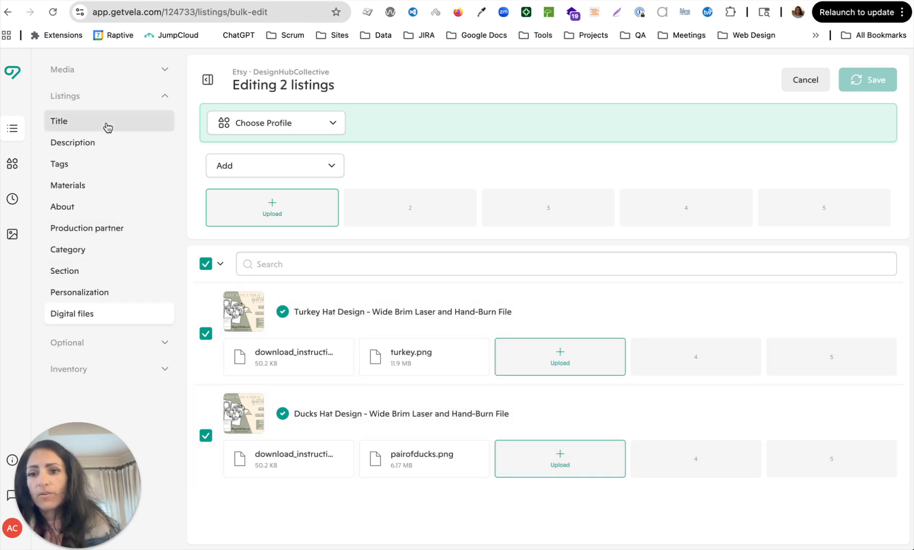
Select the Turkey and Ducks hat listings and publish both to Etsy, accepting the listing fee.
{"action": "left_click", "coordinate": [12, 132]}
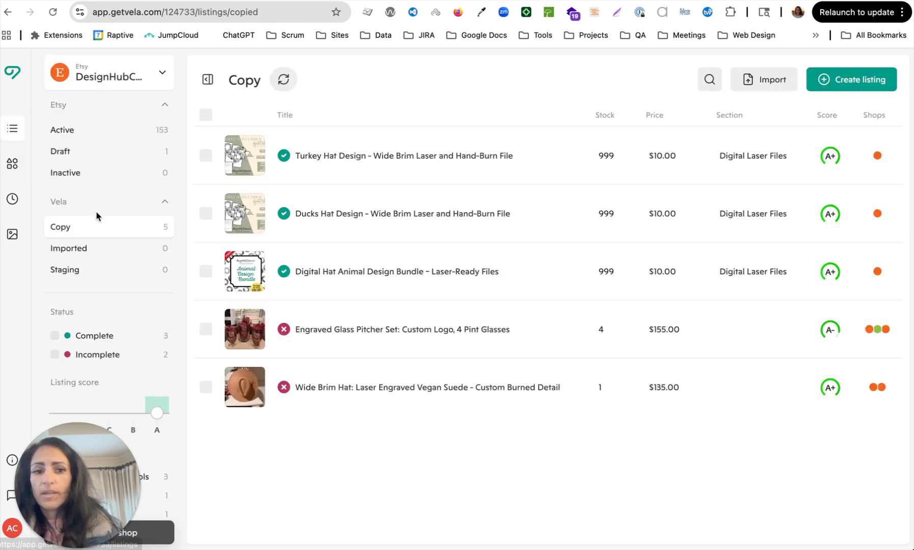
{"action": "left_click", "coordinate": [206, 157]}
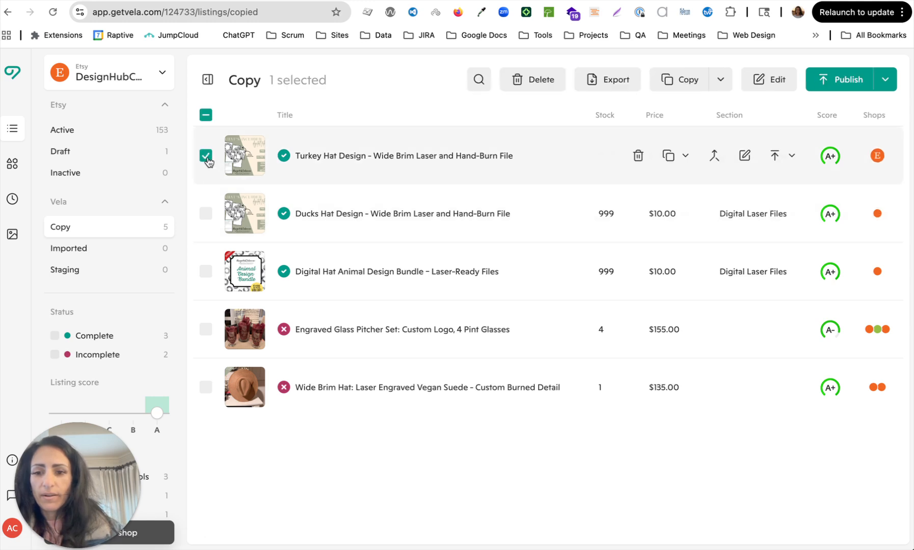
{"action": "left_click", "coordinate": [207, 214]}
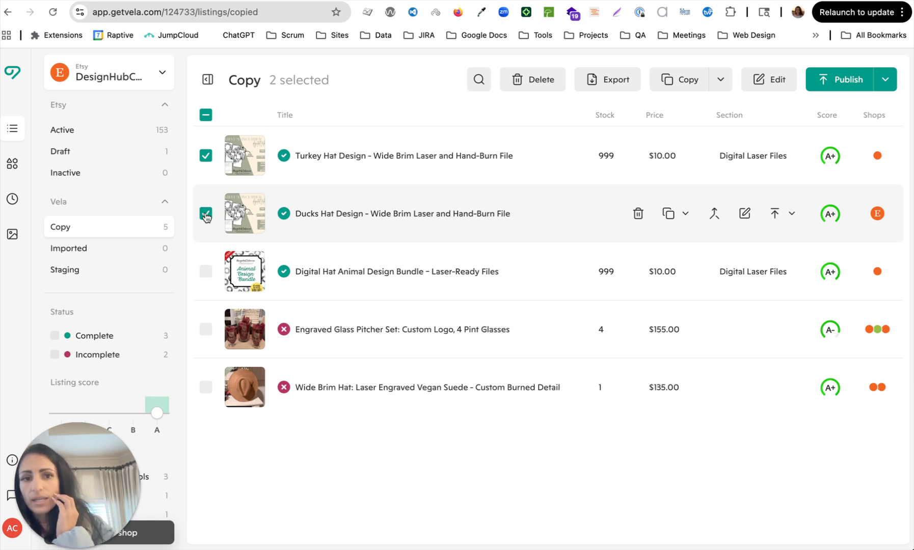
{"action": "left_click", "coordinate": [851, 88]}
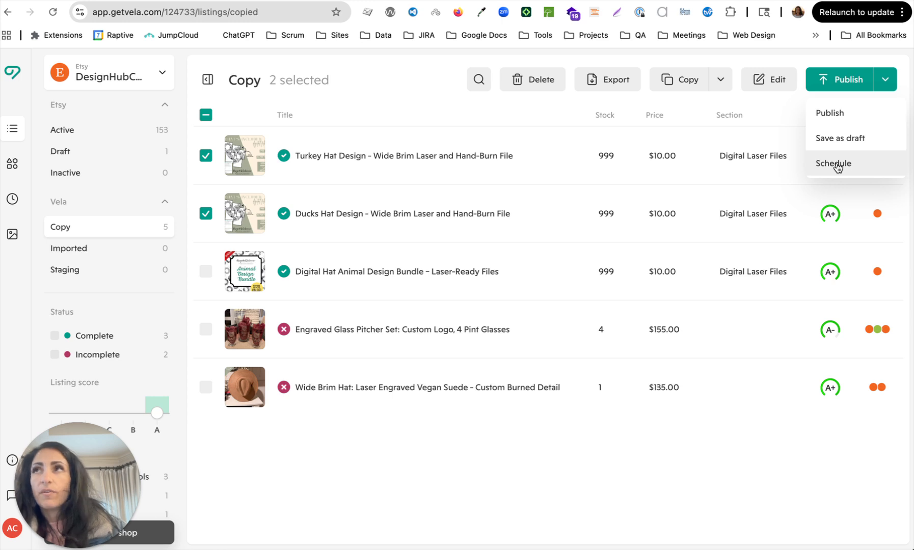
{"action": "left_click", "coordinate": [832, 113]}
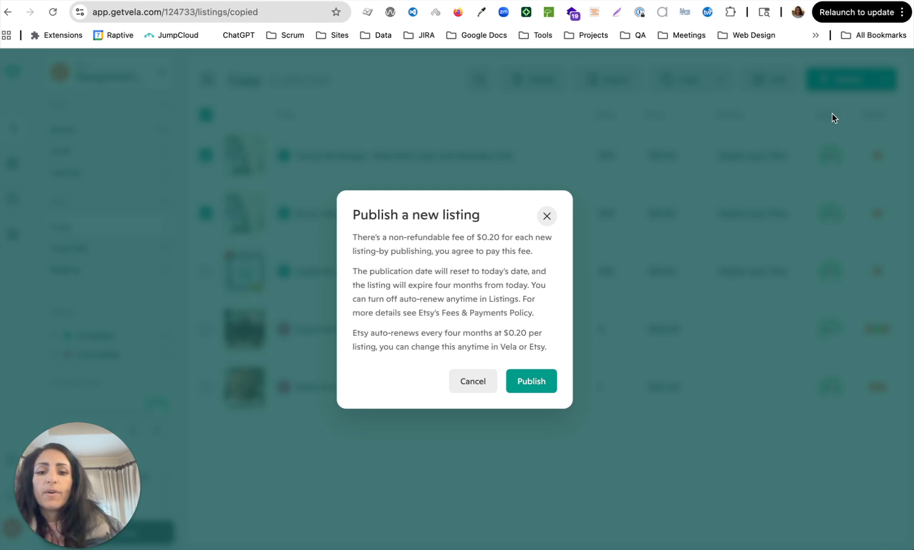
{"action": "left_click", "coordinate": [538, 380]}
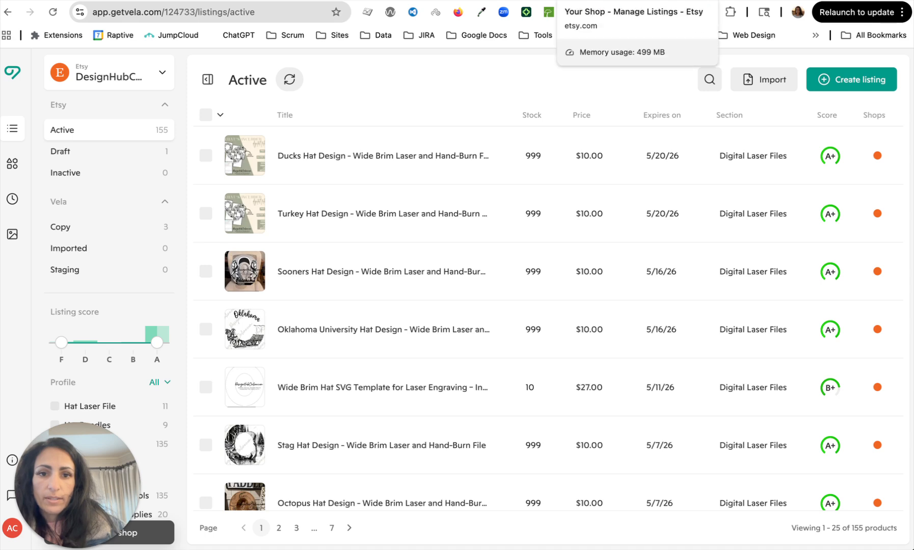
Reload the Etsy Shop Manager listings page to show the latest changes.
{"action": "left_click", "coordinate": [594, 1]}
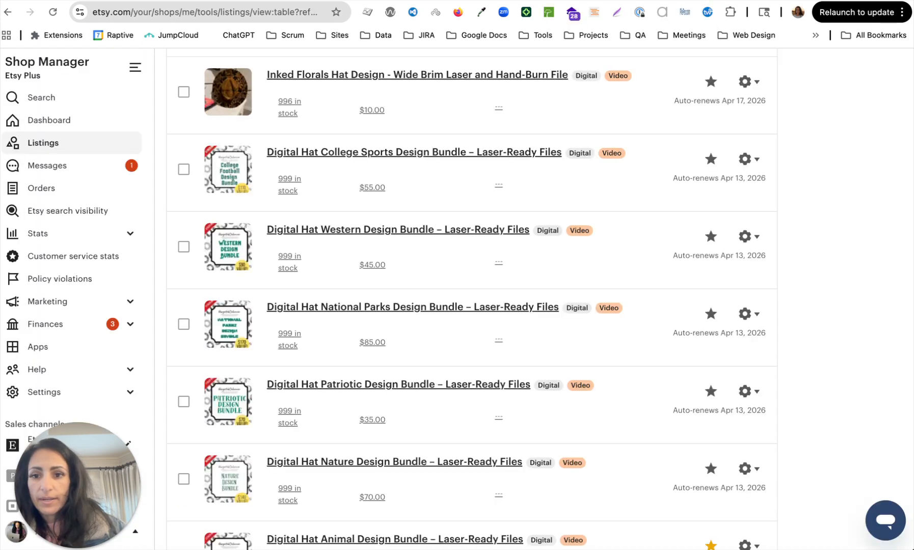
{"action": "scroll", "coordinate": [338, 157], "scroll_direction": "up", "scroll_amount": 20}
{"action": "scroll", "coordinate": [340, 159], "scroll_direction": "up", "scroll_amount": 10}
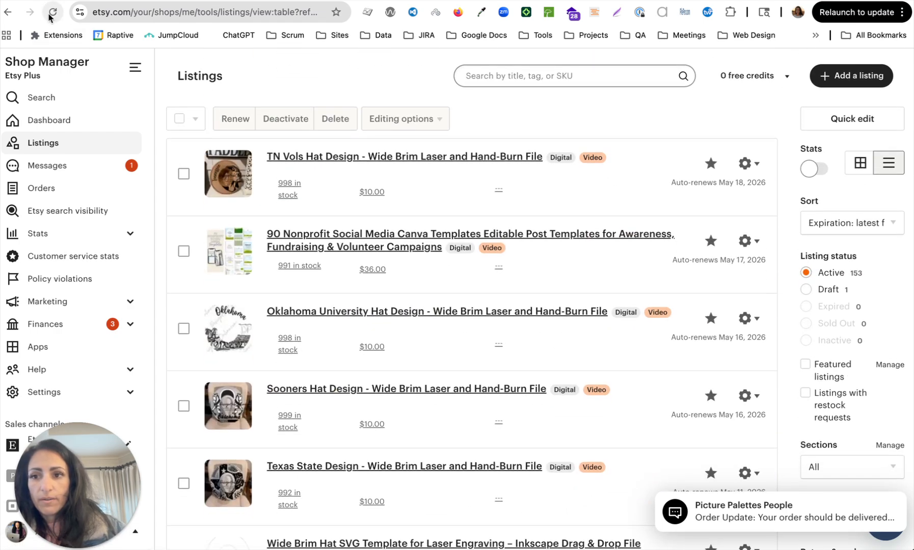
{"action": "left_click", "coordinate": [50, 16]}
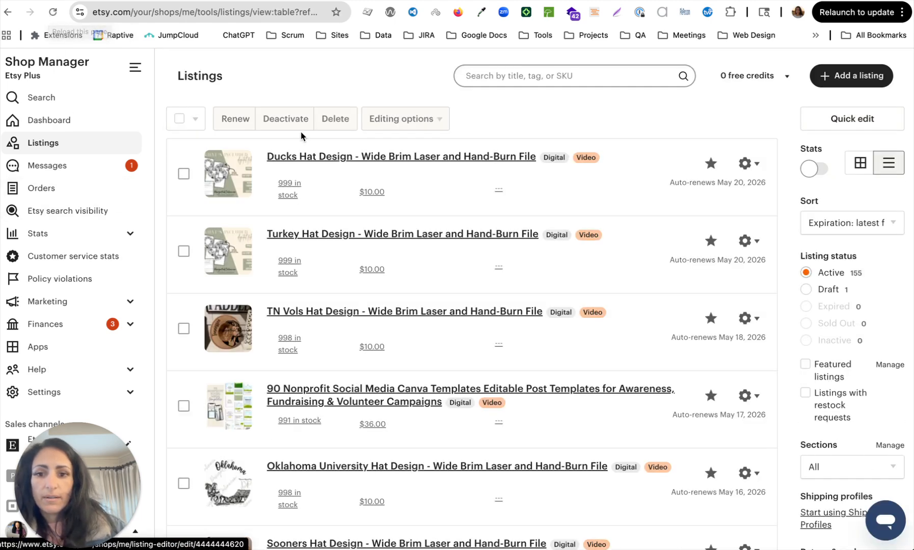
Review the Turkey Hat Design listing from About through photos, turkey.png, price and Settings.
{"action": "left_click", "coordinate": [321, 237]}
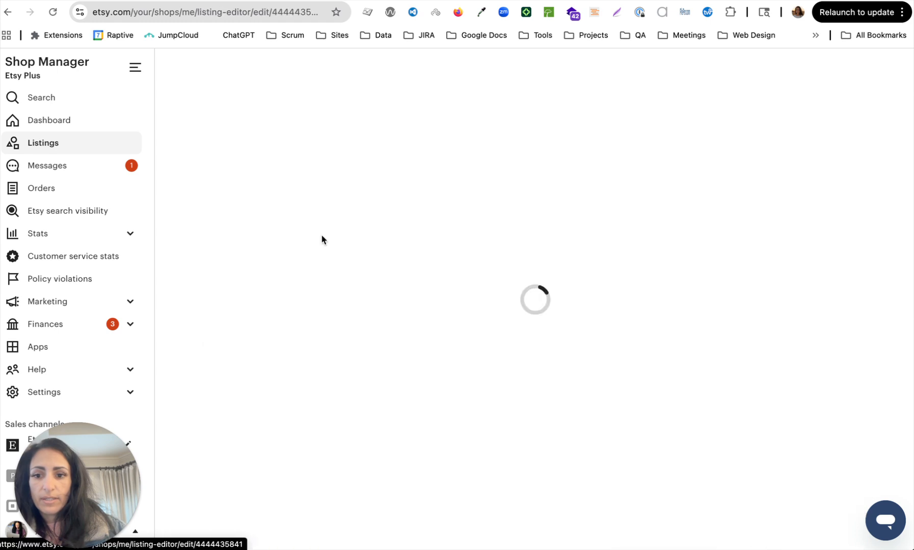
{"action": "scroll", "coordinate": [319, 341], "scroll_direction": "down", "scroll_amount": 4}
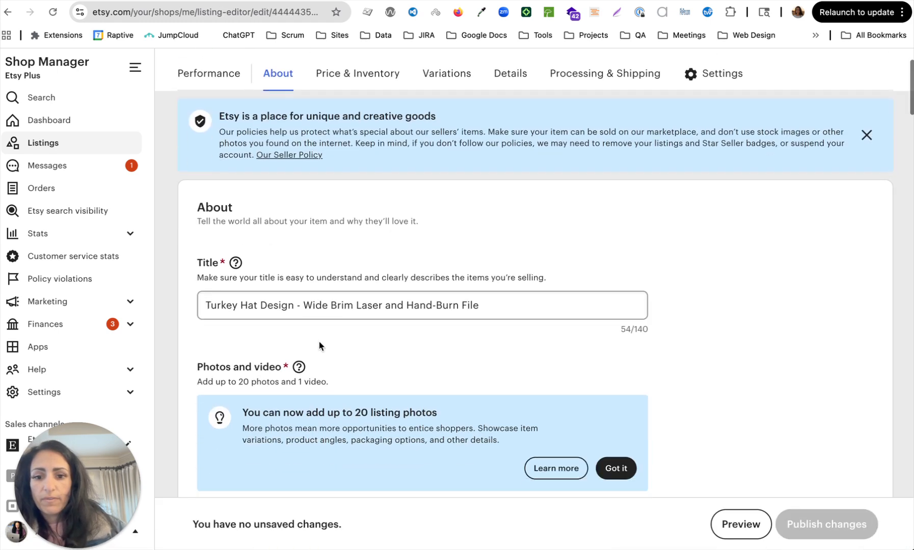
{"action": "scroll", "coordinate": [319, 342], "scroll_direction": "down", "scroll_amount": 3}
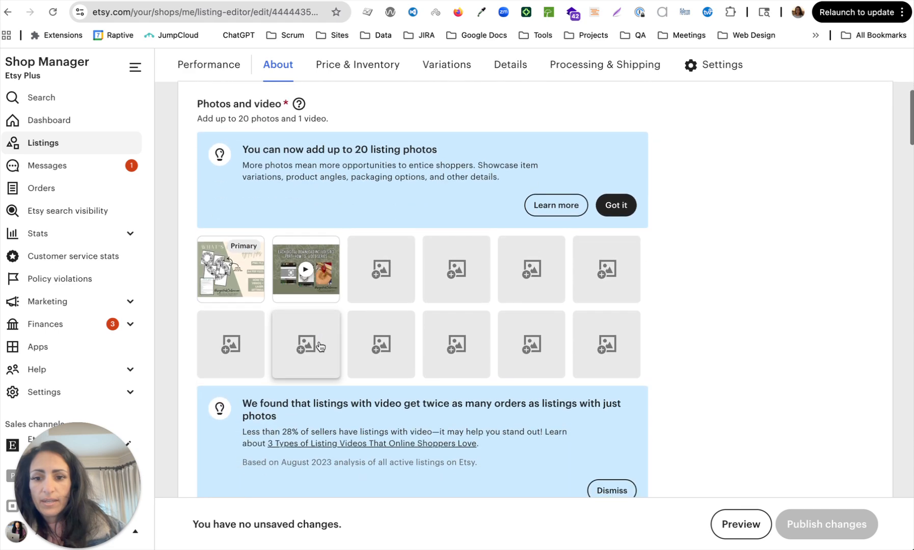
{"action": "mouse_move", "coordinate": [304, 287]}
{"action": "scroll", "coordinate": [302, 354], "scroll_direction": "down", "scroll_amount": 10}
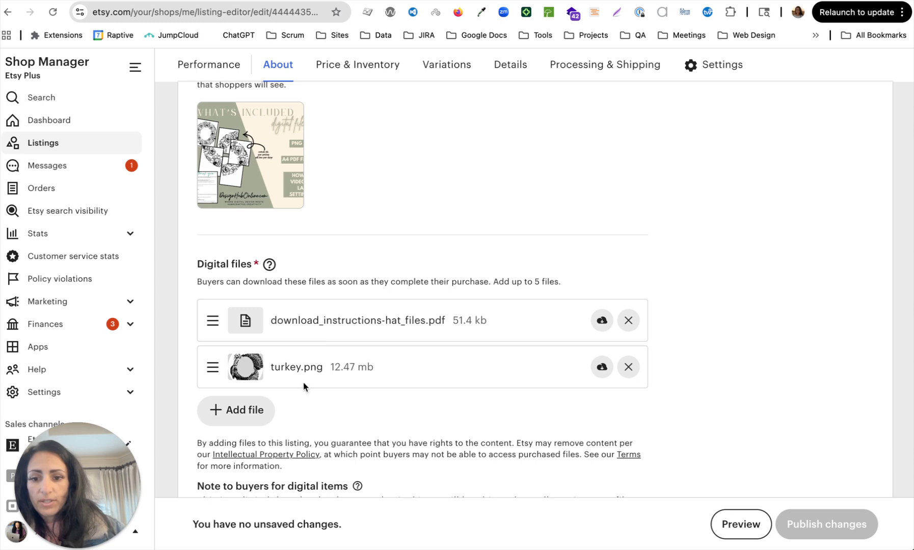
{"action": "scroll", "coordinate": [307, 377], "scroll_direction": "down", "scroll_amount": 6}
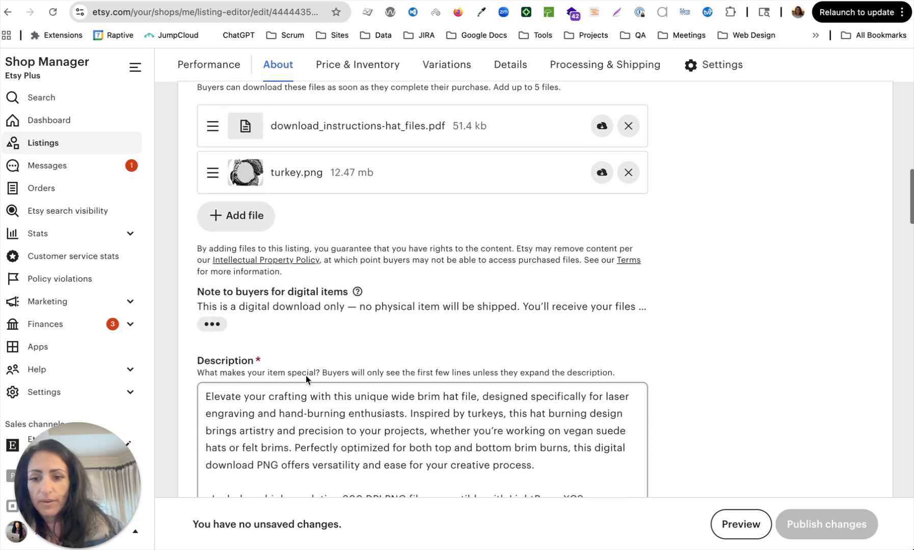
{"action": "scroll", "coordinate": [310, 373], "scroll_direction": "down", "scroll_amount": 8}
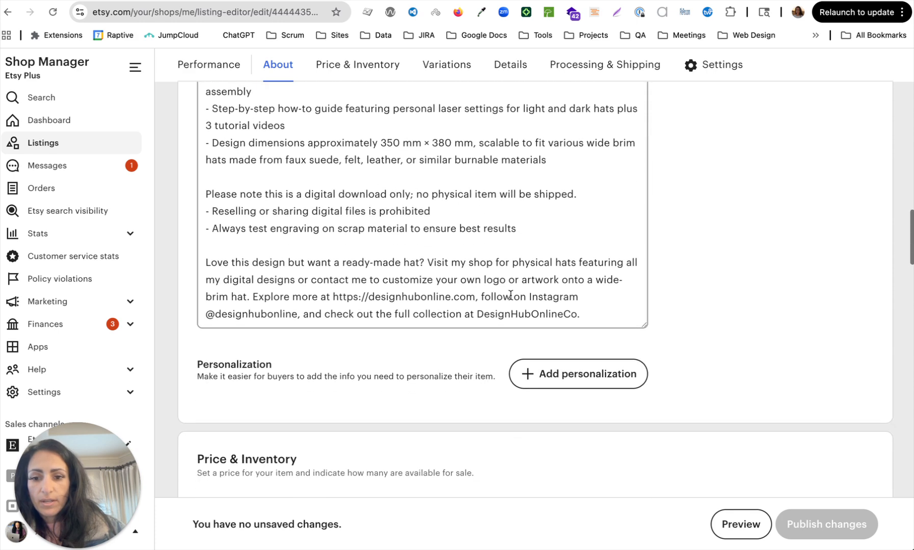
{"action": "scroll", "coordinate": [466, 391], "scroll_direction": "down", "scroll_amount": 6}
{"action": "scroll", "coordinate": [466, 391], "scroll_direction": "up", "scroll_amount": 2}
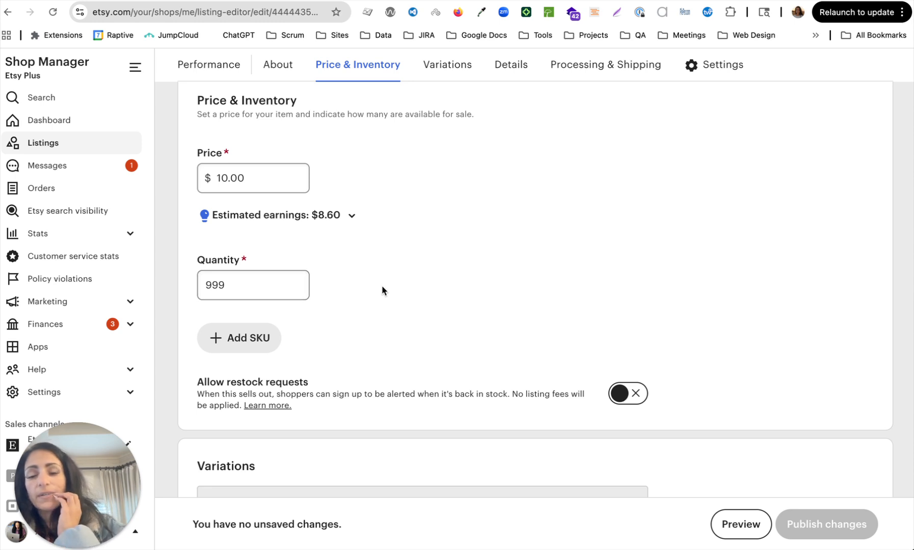
{"action": "scroll", "coordinate": [382, 290], "scroll_direction": "down", "scroll_amount": 3}
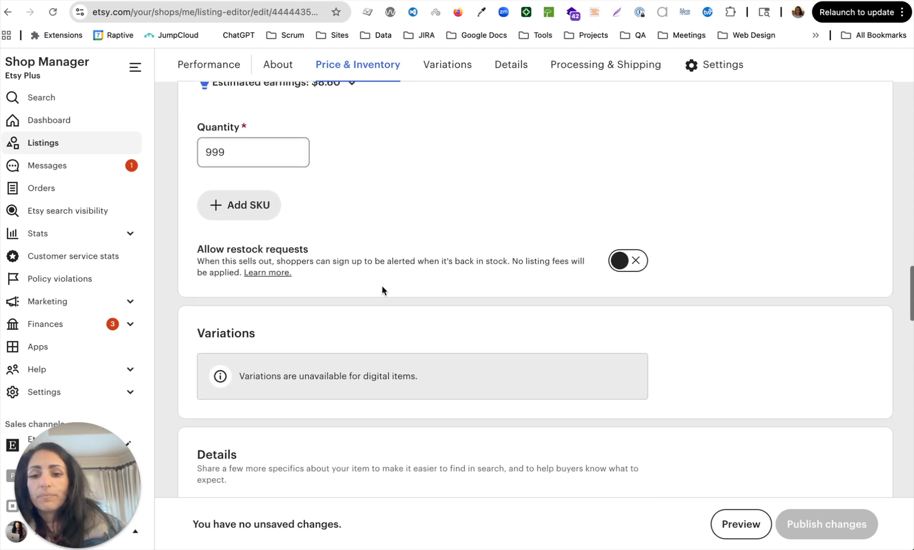
{"action": "scroll", "coordinate": [363, 298], "scroll_direction": "down", "scroll_amount": 4}
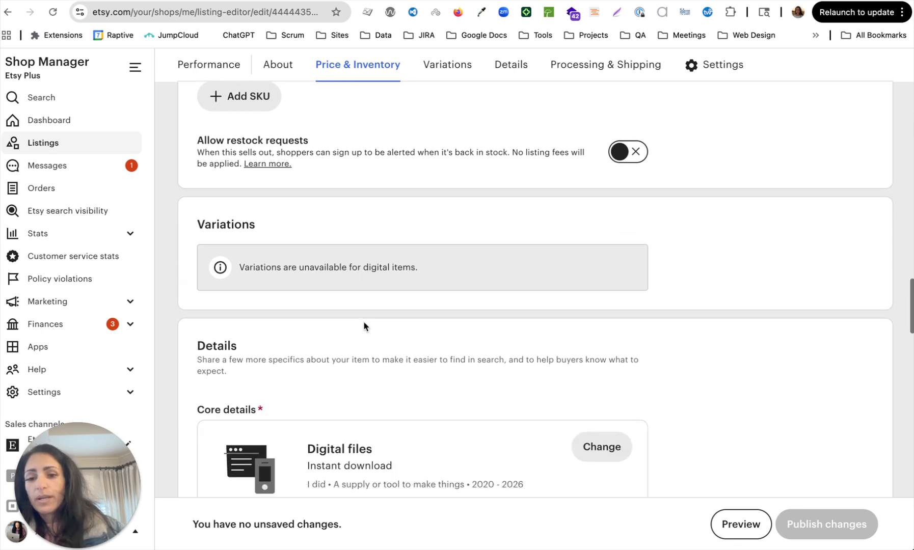
{"action": "scroll", "coordinate": [364, 326], "scroll_direction": "down", "scroll_amount": 3}
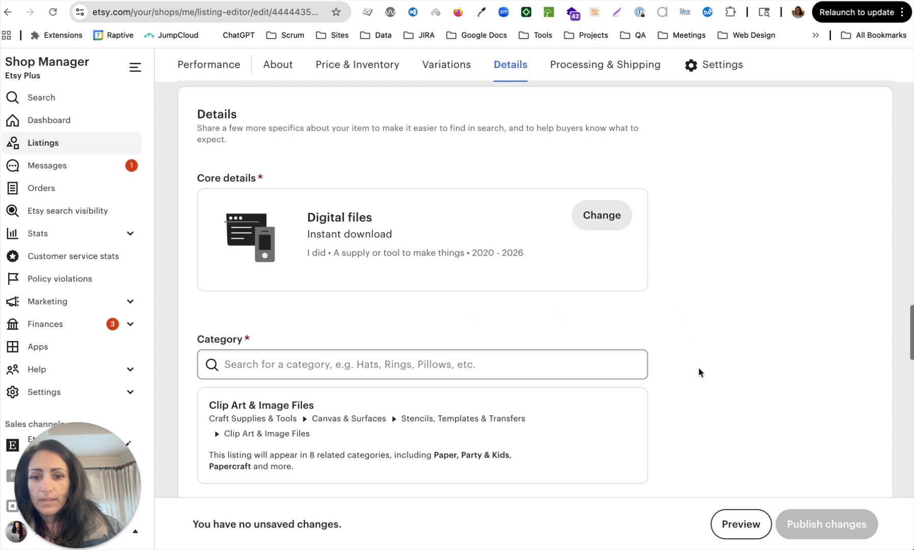
{"action": "scroll", "coordinate": [697, 367], "scroll_direction": "down", "scroll_amount": 10}
{"action": "scroll", "coordinate": [699, 368], "scroll_direction": "down", "scroll_amount": 8}
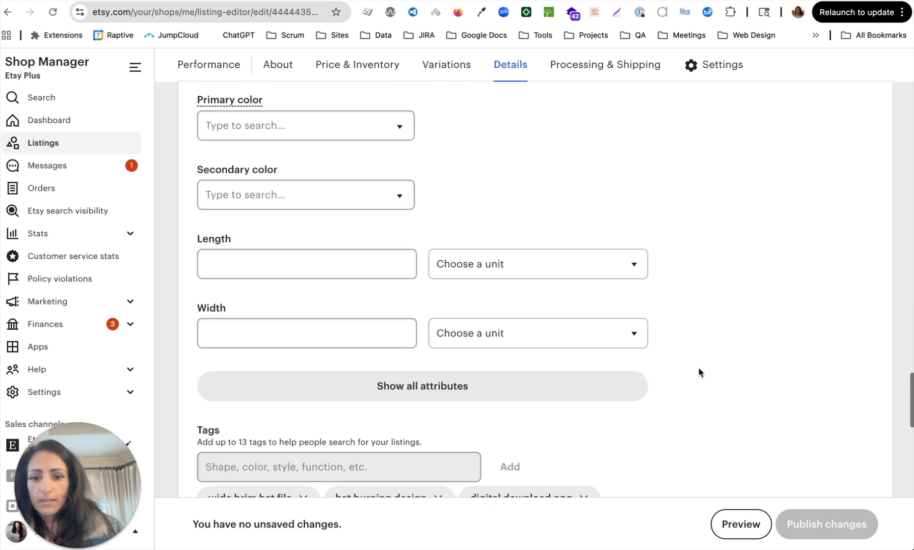
{"action": "scroll", "coordinate": [698, 372], "scroll_direction": "down", "scroll_amount": 10}
{"action": "scroll", "coordinate": [699, 372], "scroll_direction": "down", "scroll_amount": 2}
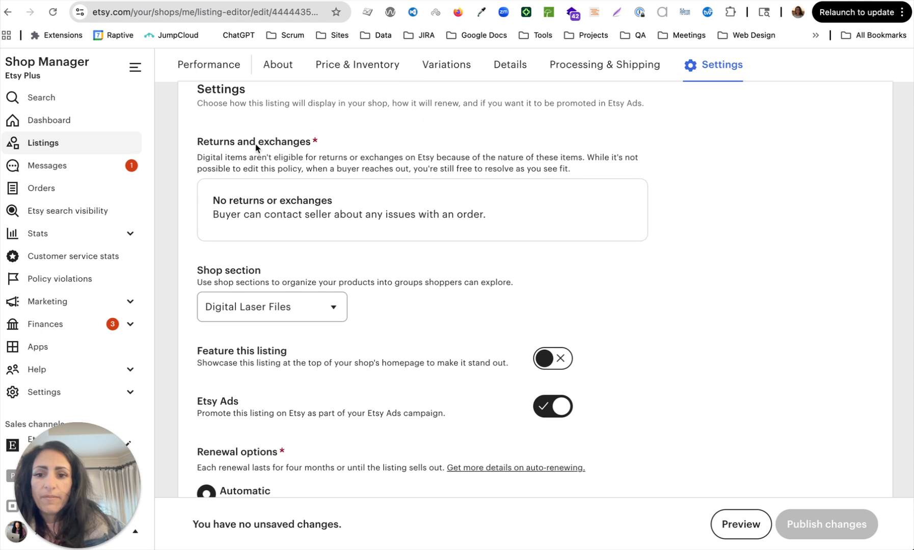
{"action": "scroll", "coordinate": [689, 351], "scroll_direction": "down", "scroll_amount": 3}
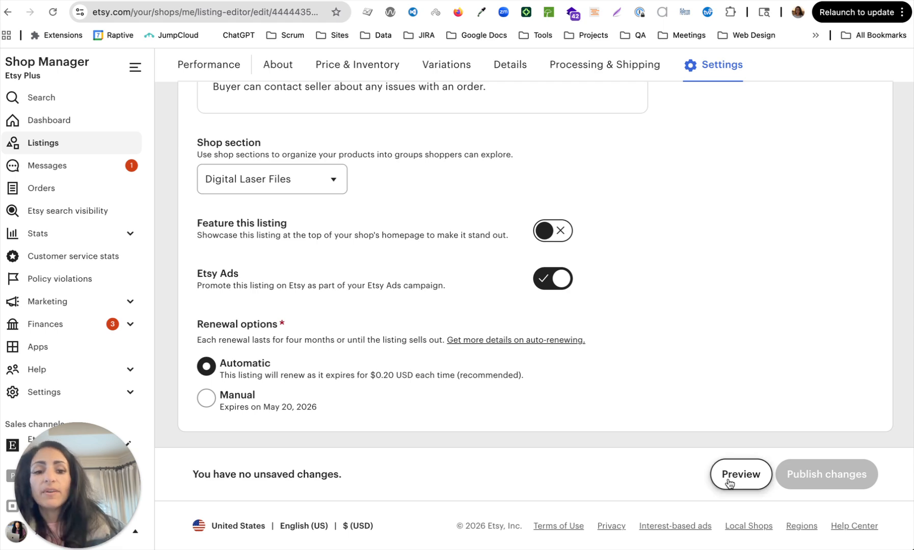
{"action": "scroll", "coordinate": [739, 371], "scroll_direction": "up", "scroll_amount": 20}
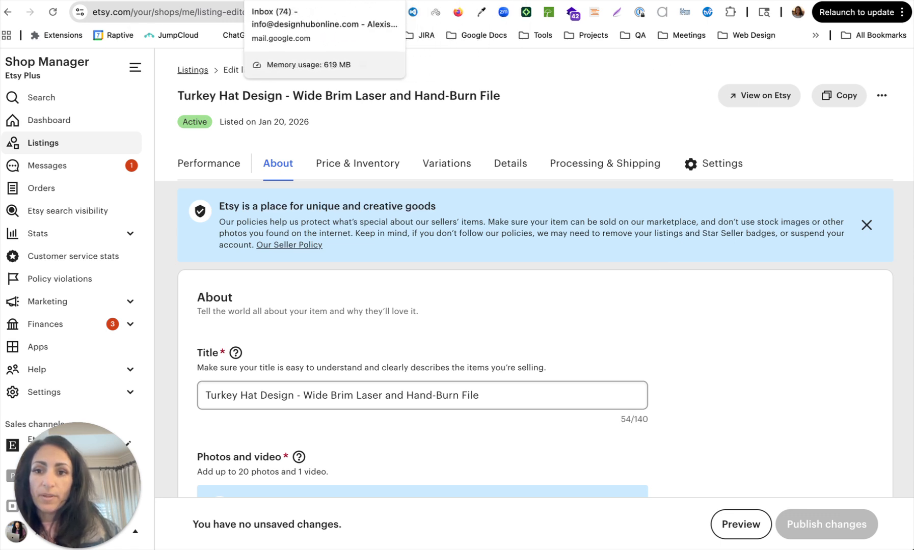
Back in Vela, check a listing's Copy shop options and scroll the 155 active listings.
{"action": "left_click", "coordinate": [508, 1]}
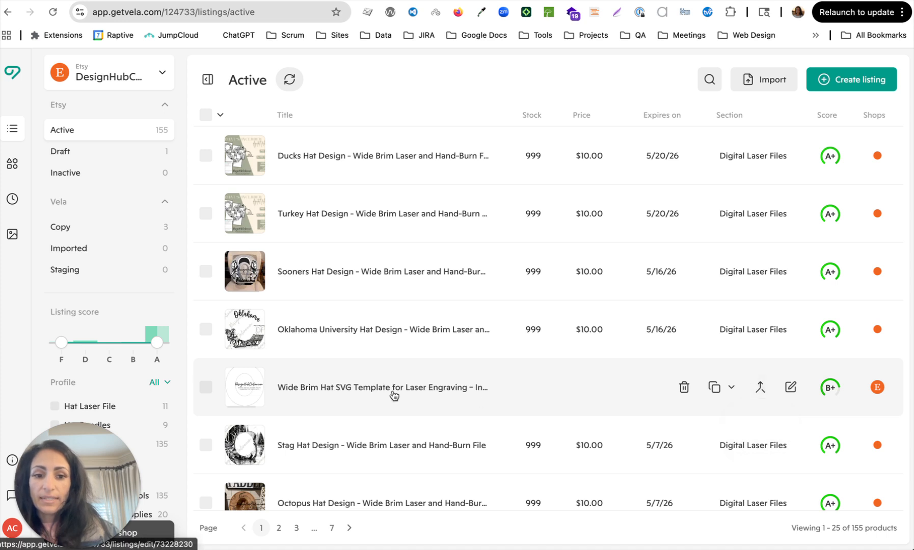
{"action": "left_click", "coordinate": [731, 390]}
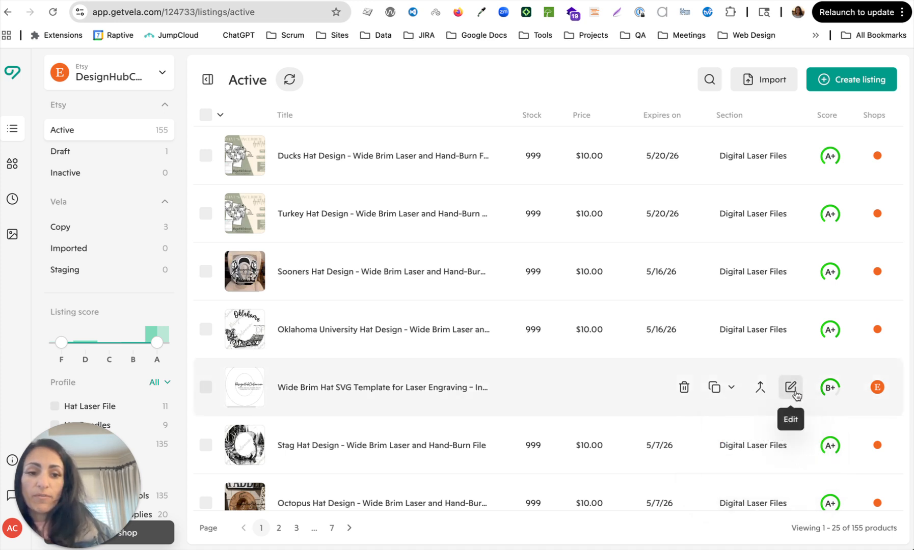
{"action": "mouse_move", "coordinate": [842, 391]}
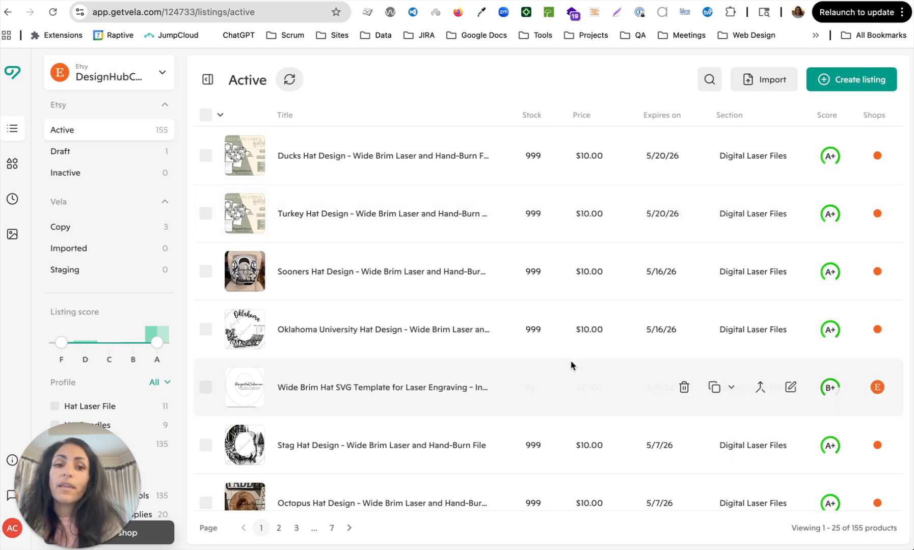
{"action": "scroll", "coordinate": [573, 366], "scroll_direction": "down", "scroll_amount": 1}
{"action": "scroll", "coordinate": [571, 365], "scroll_direction": "down", "scroll_amount": 10}
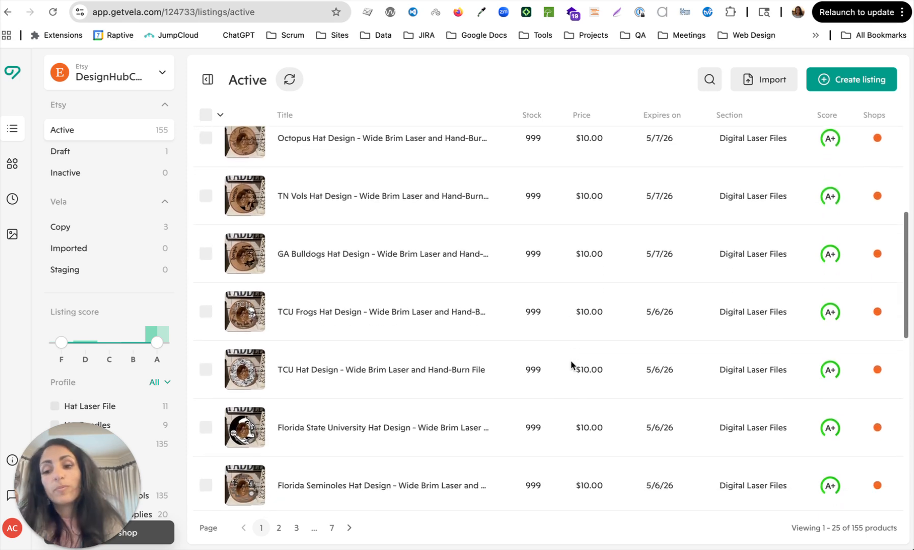
{"action": "scroll", "coordinate": [571, 365], "scroll_direction": "down", "scroll_amount": 10}
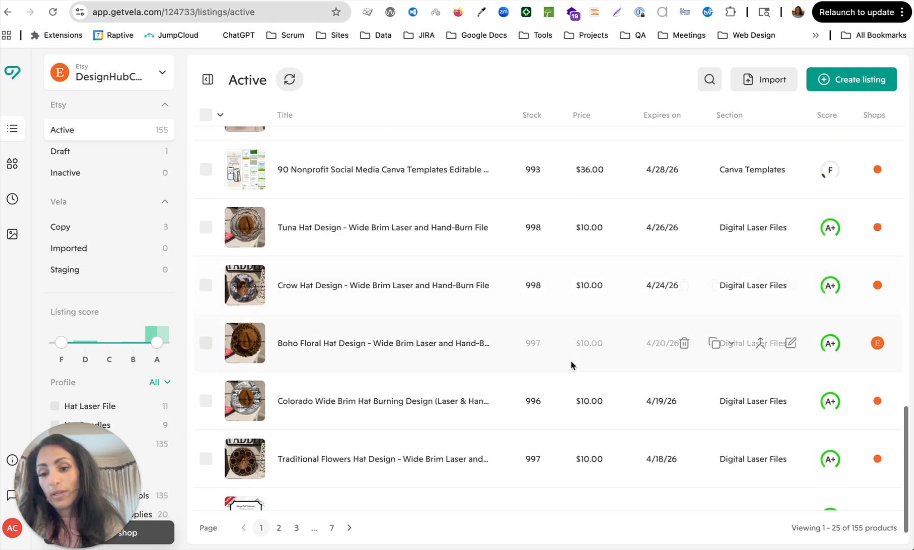
{"action": "scroll", "coordinate": [571, 365], "scroll_direction": "up", "scroll_amount": 20}
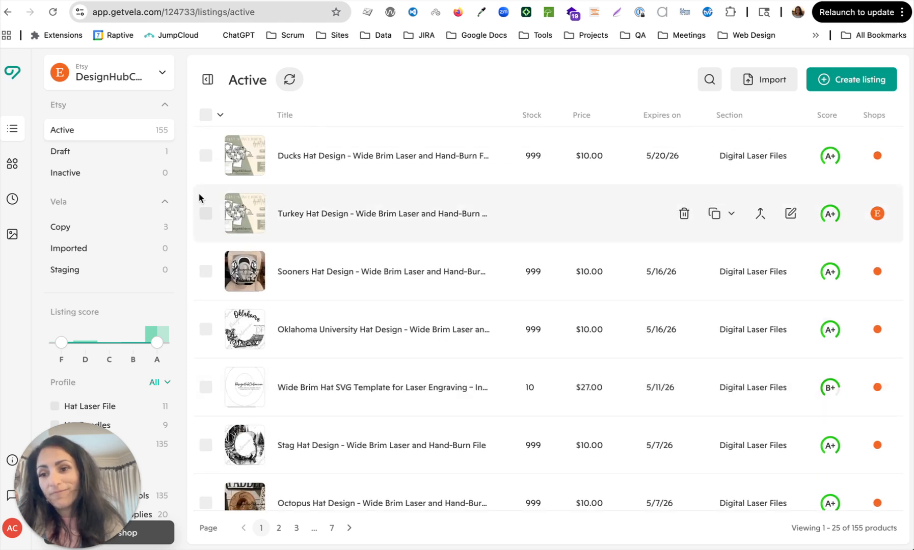